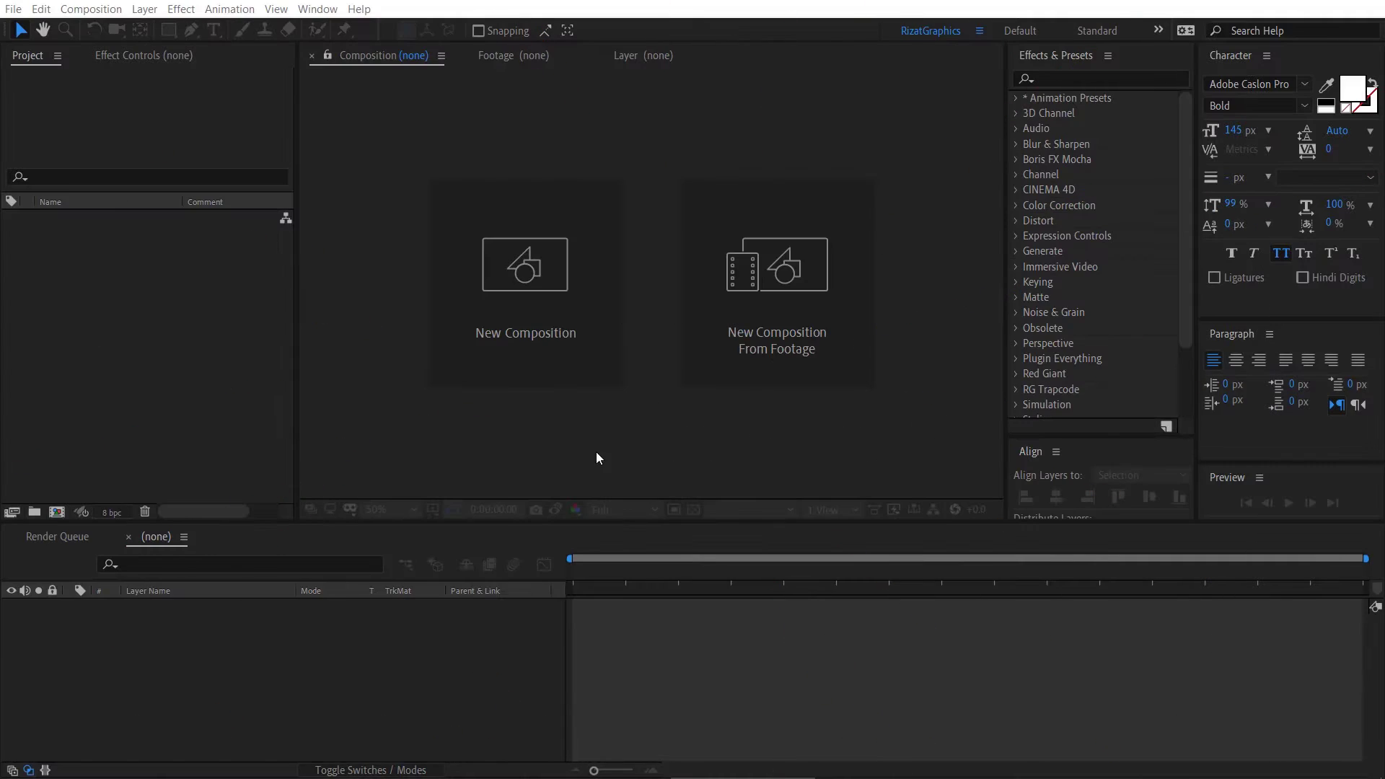
# Step: Make a comp named 'Spiral Background Animation' at 1920×1080, 30 fps, 0:00:10:00 long
pyautogui.click(530, 366)
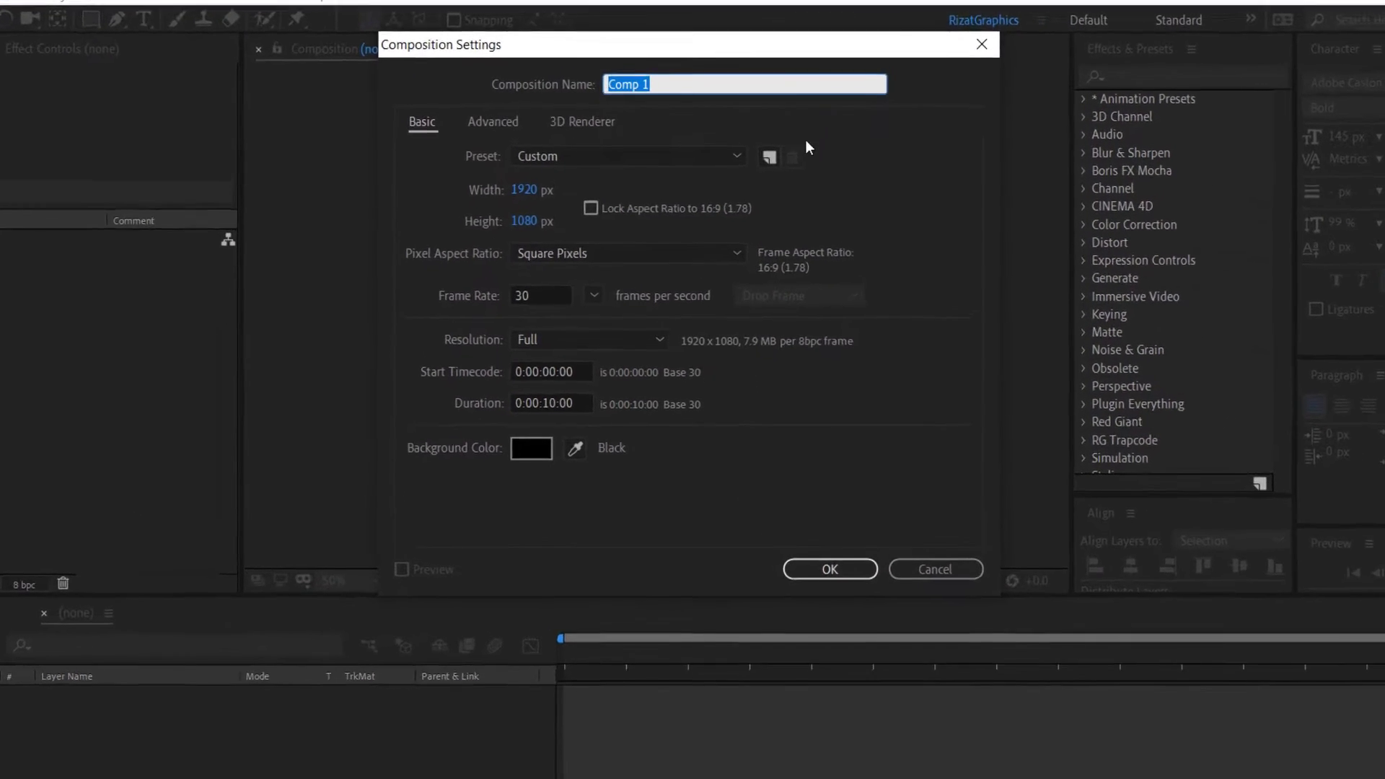
pyautogui.write('Spiral Background Animation')
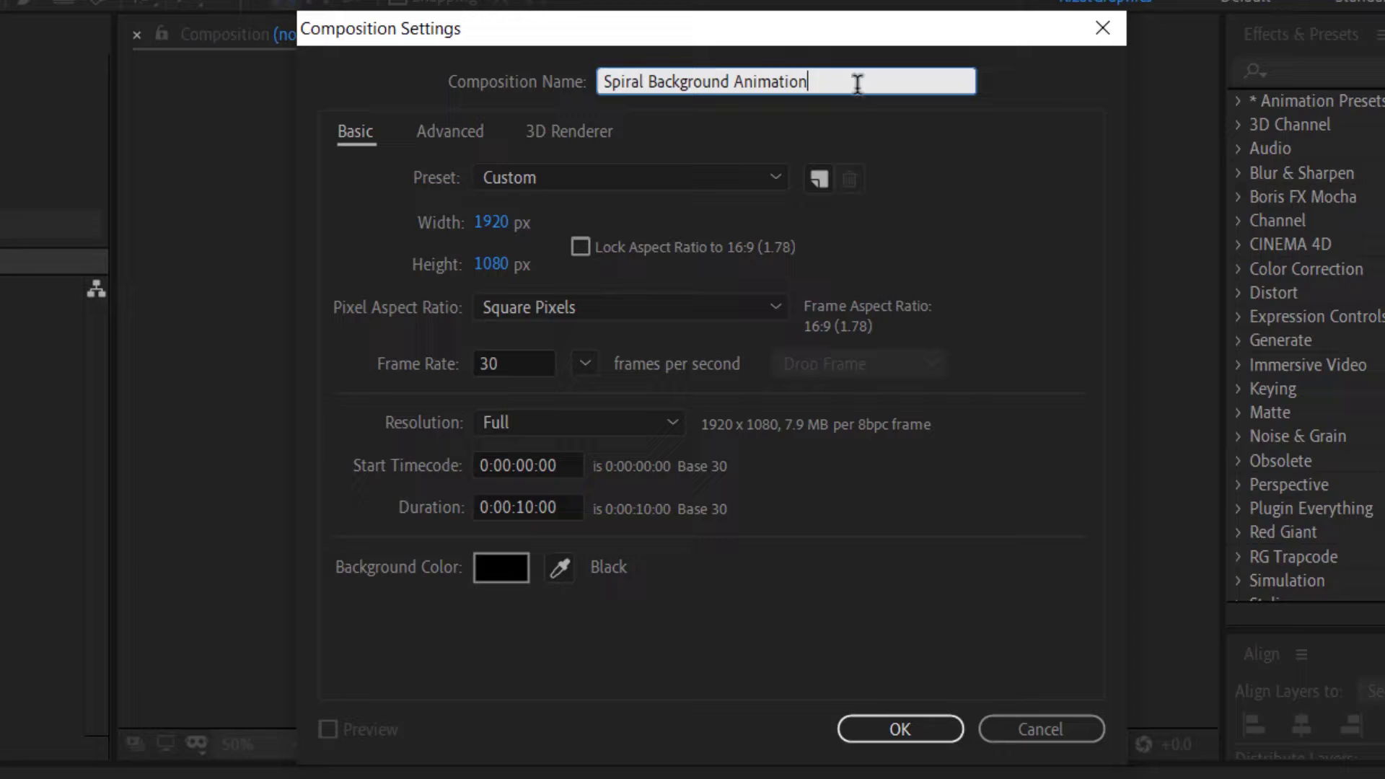
pyautogui.click(534, 223)
pyautogui.click(533, 223)
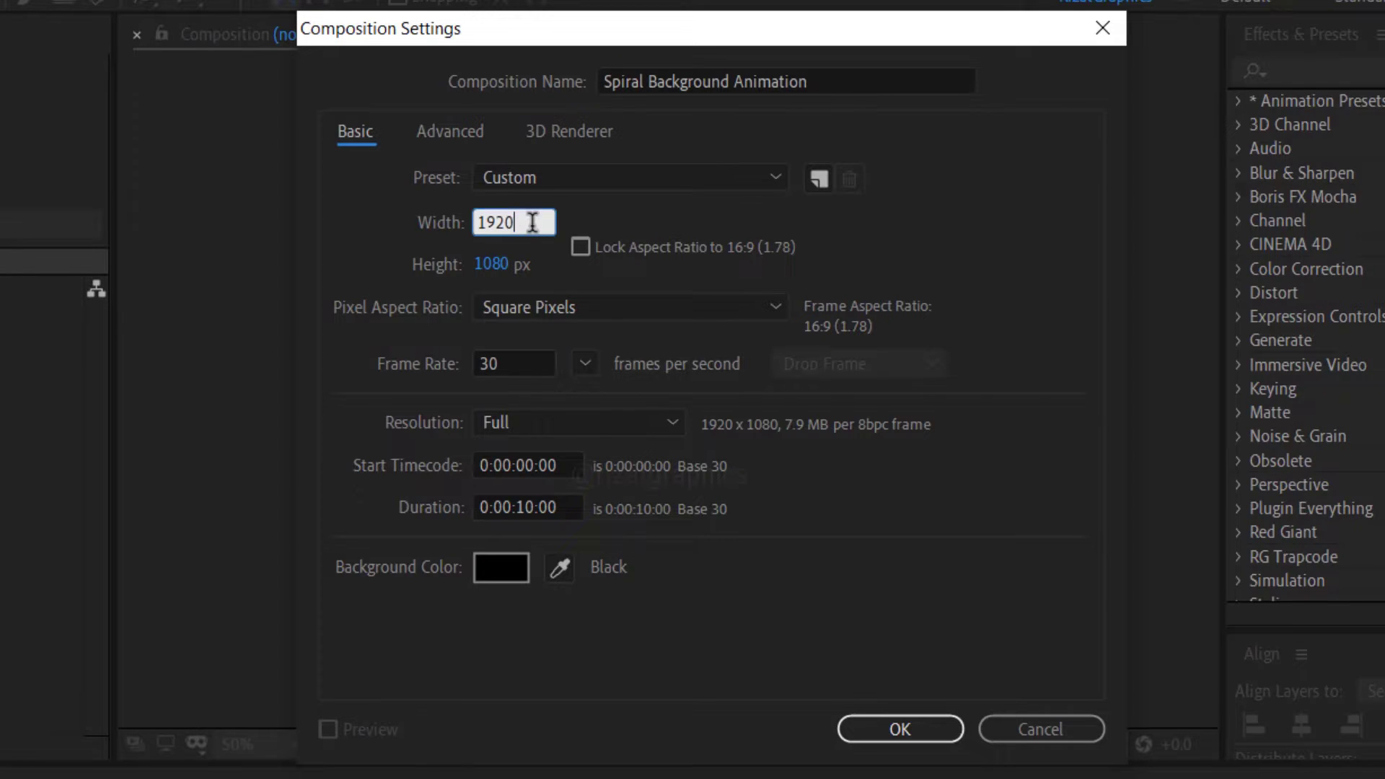
pyautogui.click(529, 266)
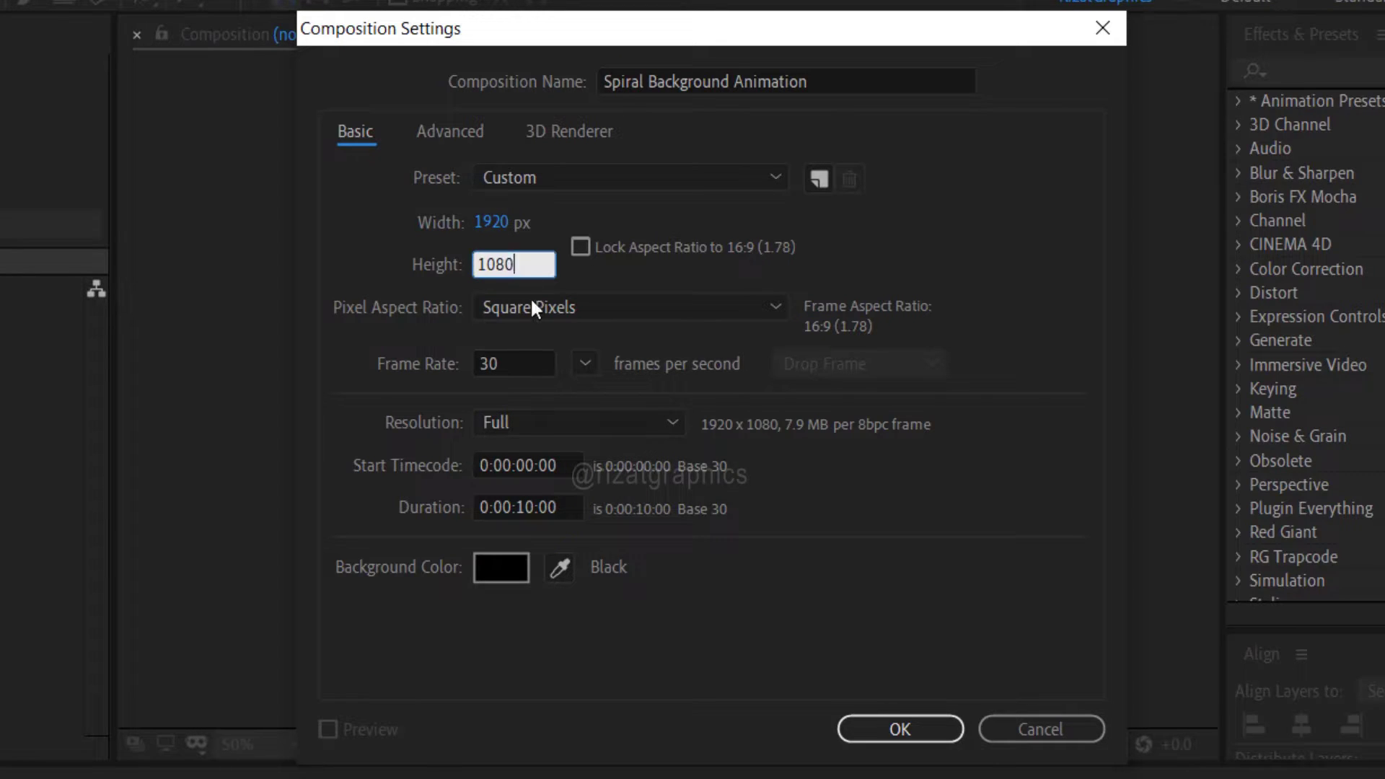
pyautogui.click(534, 362)
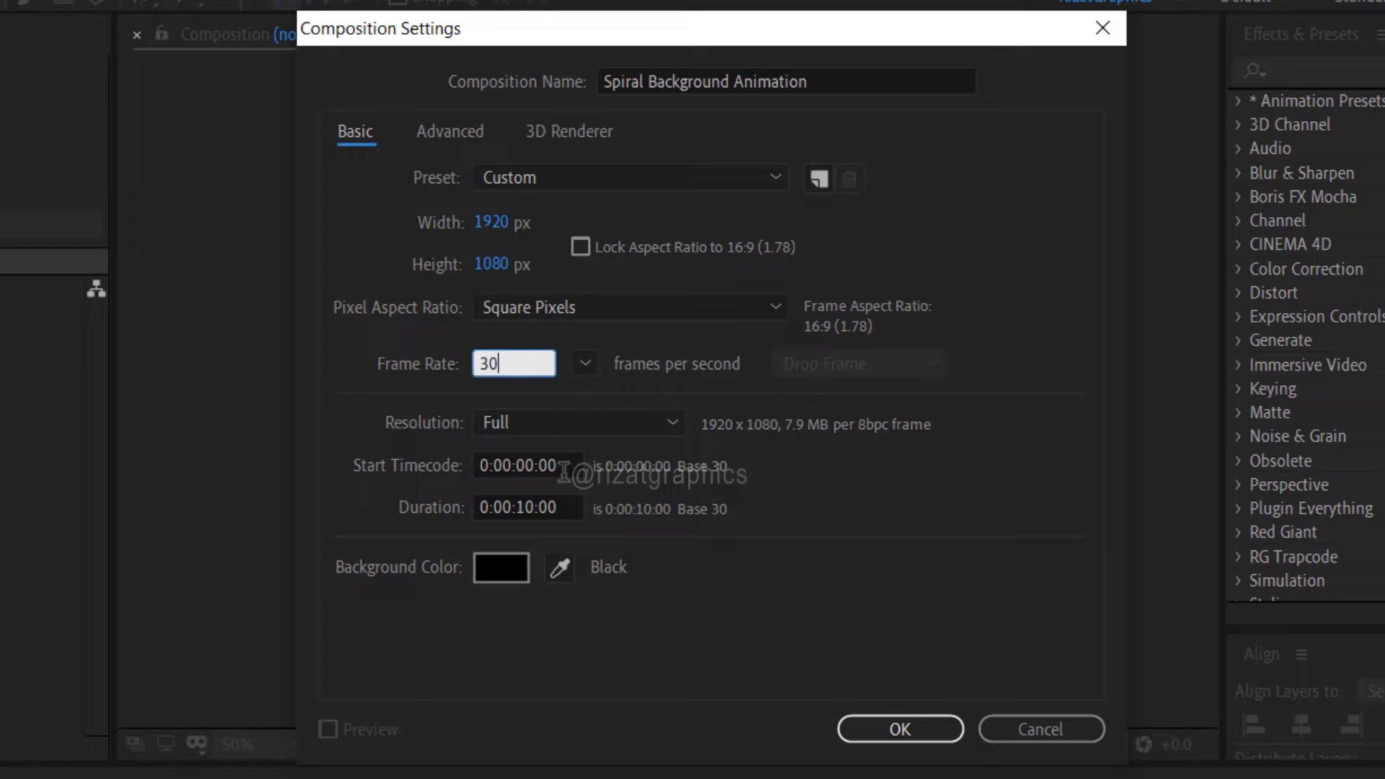
pyautogui.click(571, 505)
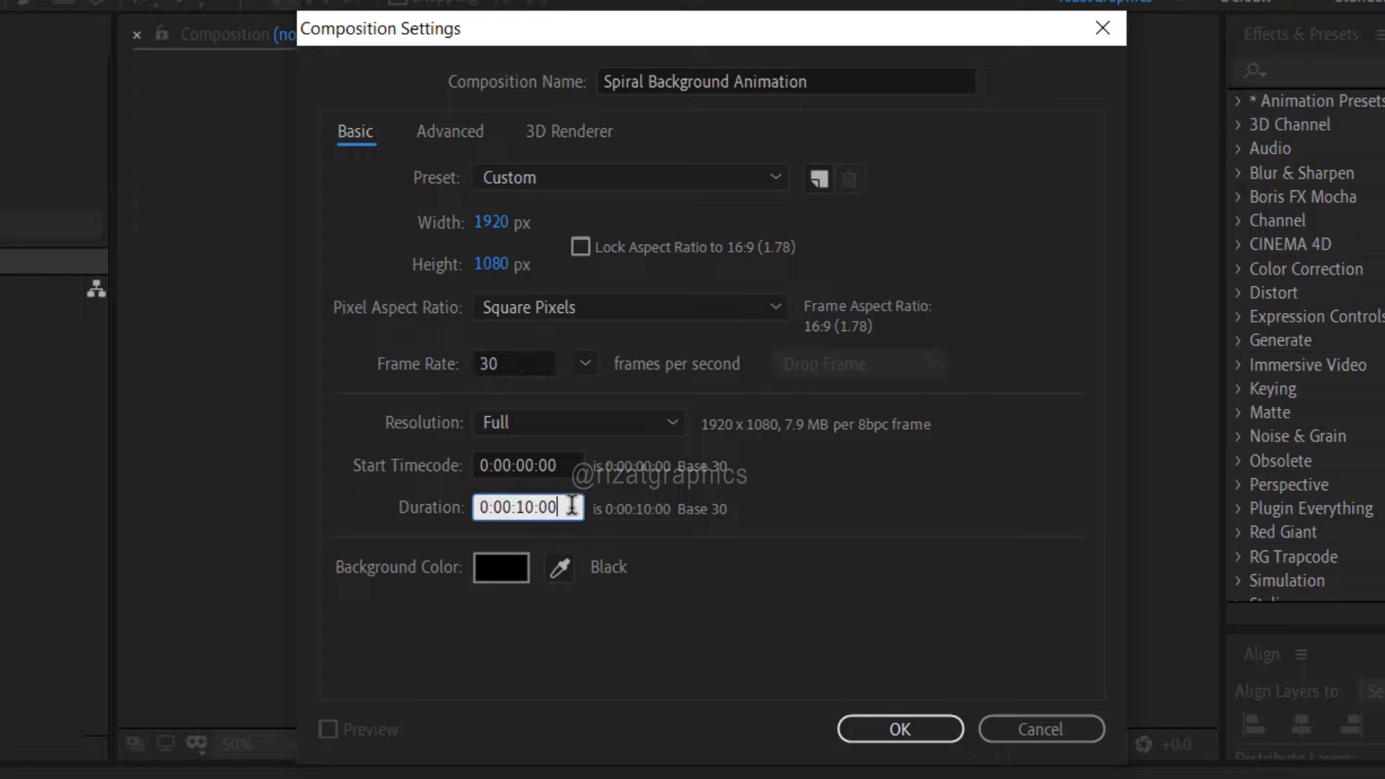
pyautogui.click(907, 737)
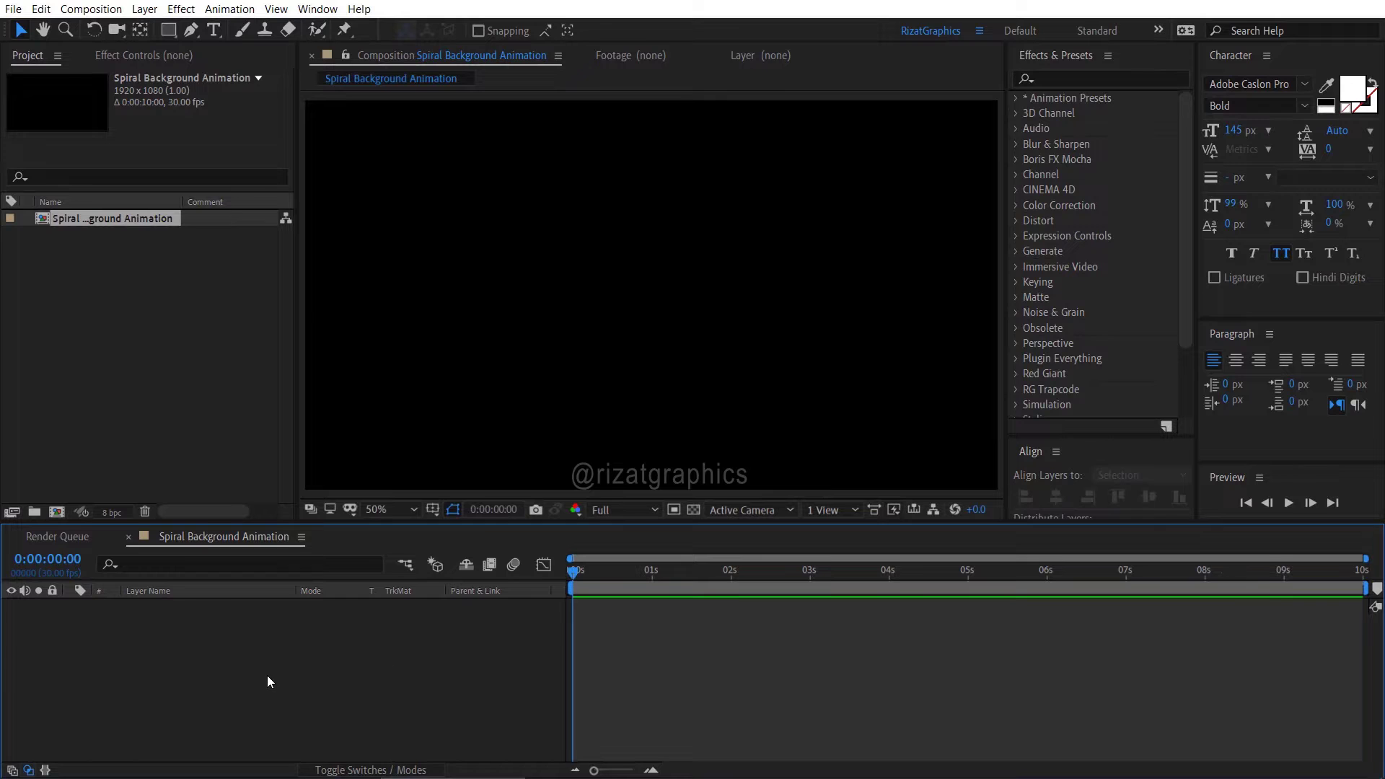
# Step: Add a new full-frame solid layer named Background to the composition
pyautogui.rightClick(268, 676)
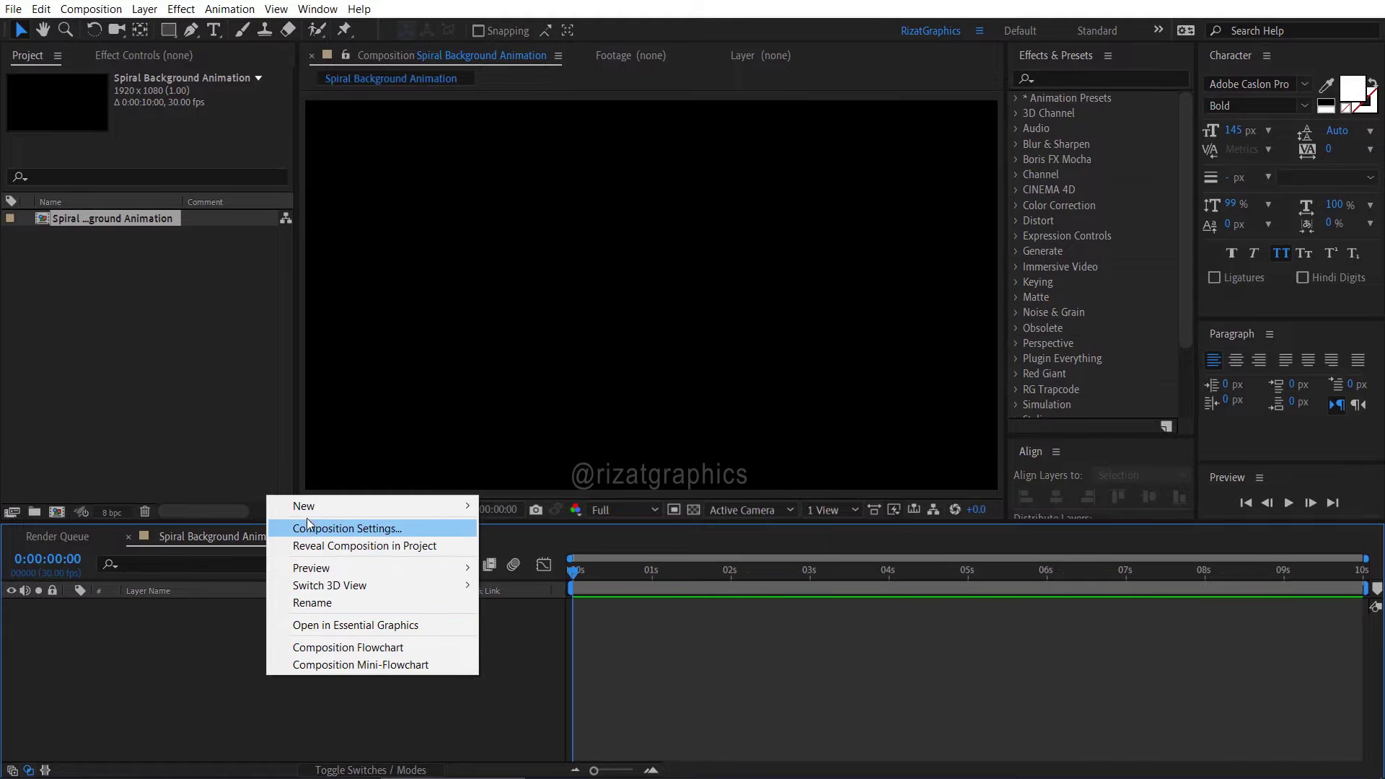
pyautogui.moveTo(312, 514)
pyautogui.click(516, 545)
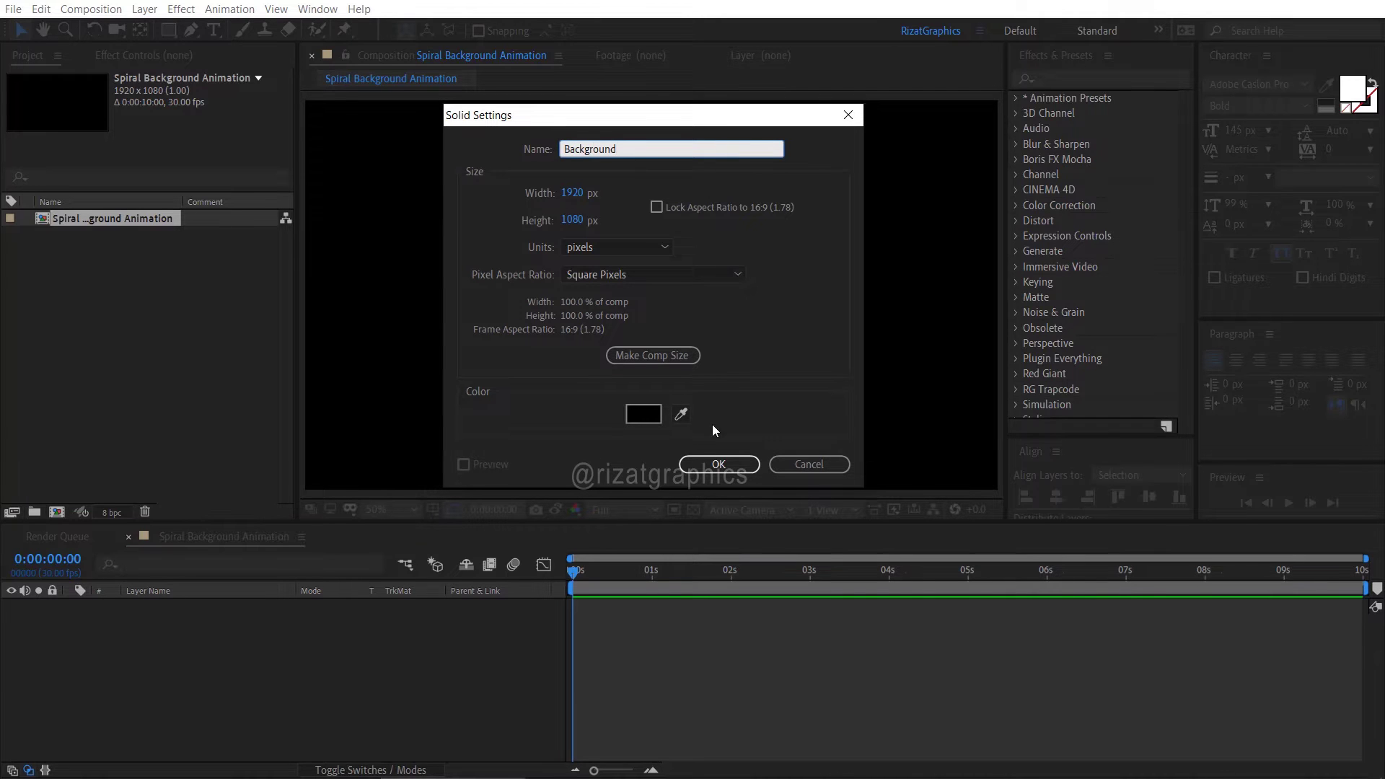
pyautogui.click(718, 465)
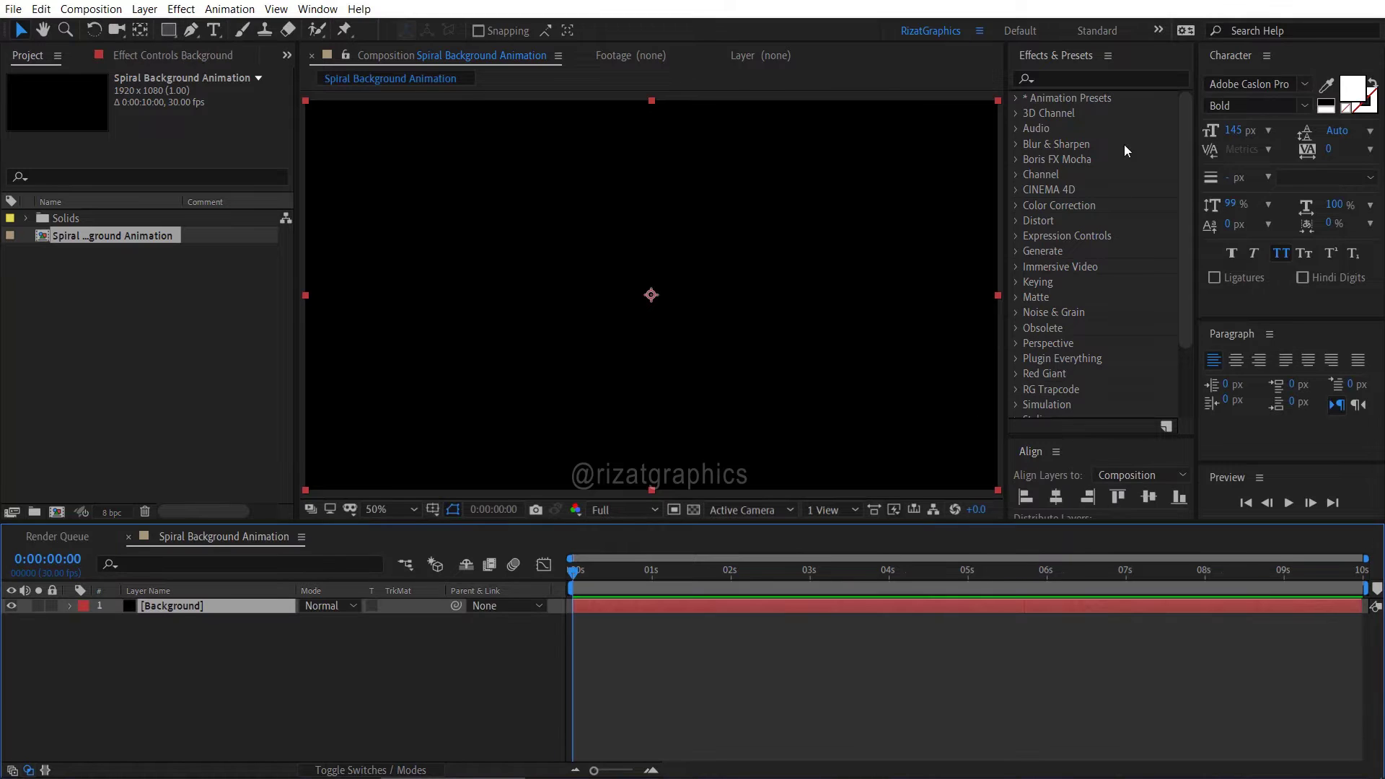
# Step: Apply Gradient Ramp to Background, with violet (6C00FB) start and orange end colours
pyautogui.click(1125, 79)
pyautogui.write('g')
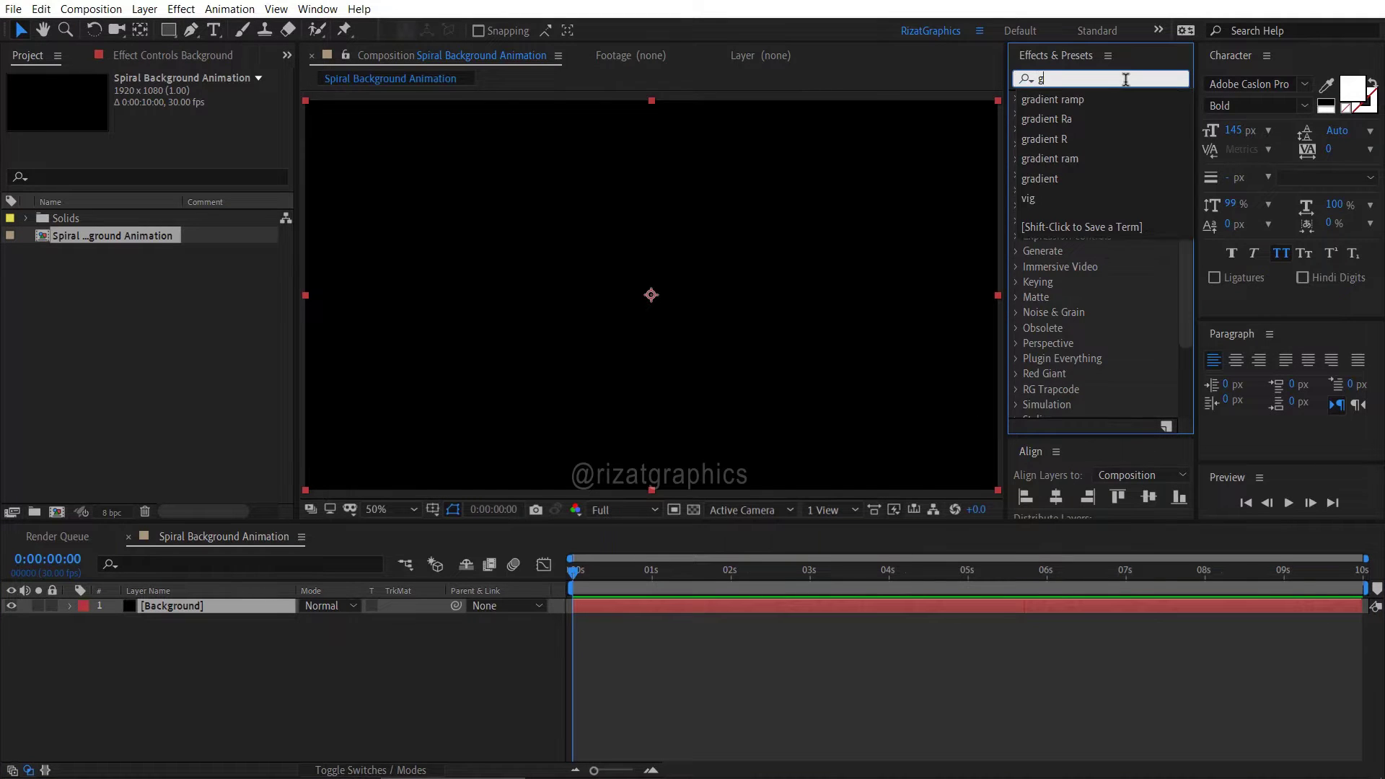
pyautogui.write('radient ramp')
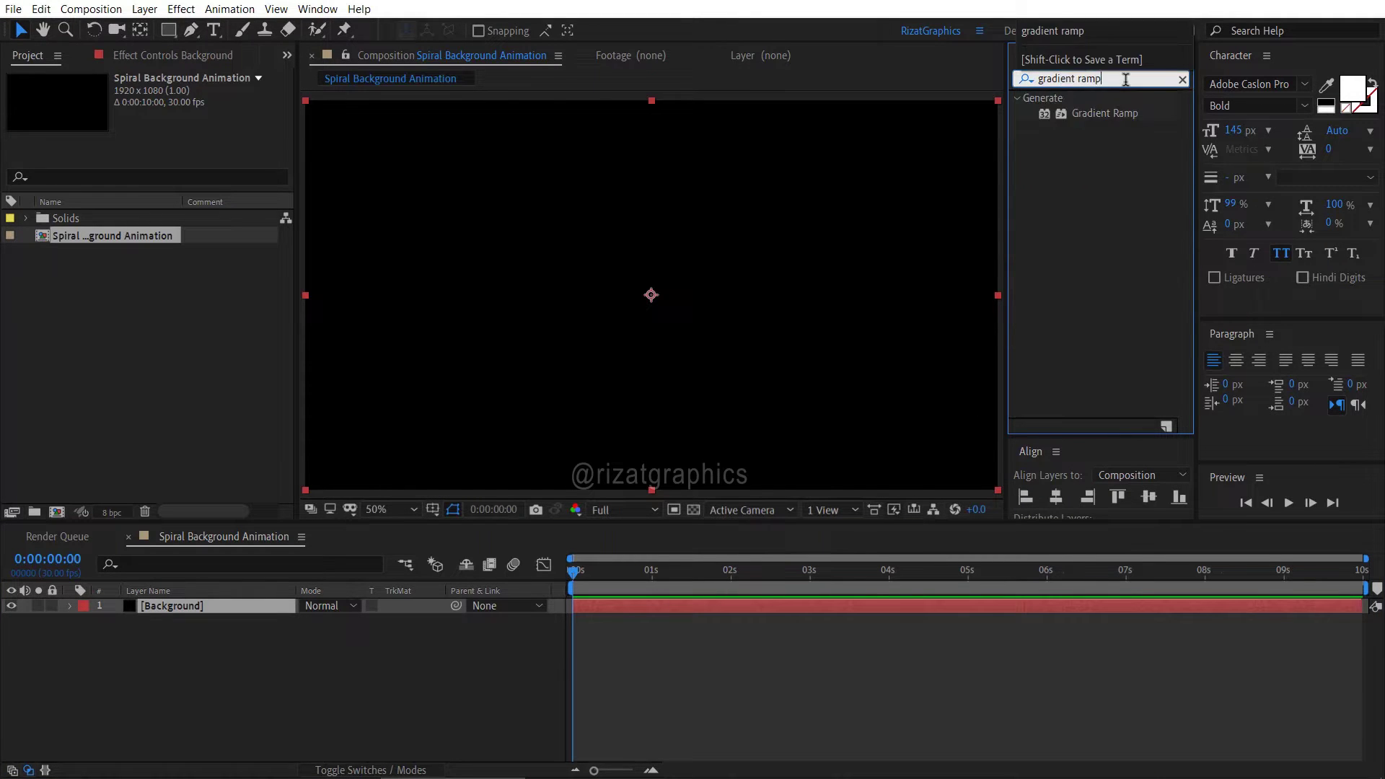
pyautogui.moveTo(1105, 112); pyautogui.dragTo(653, 294)
pyautogui.click(171, 124)
pyautogui.click(804, 211)
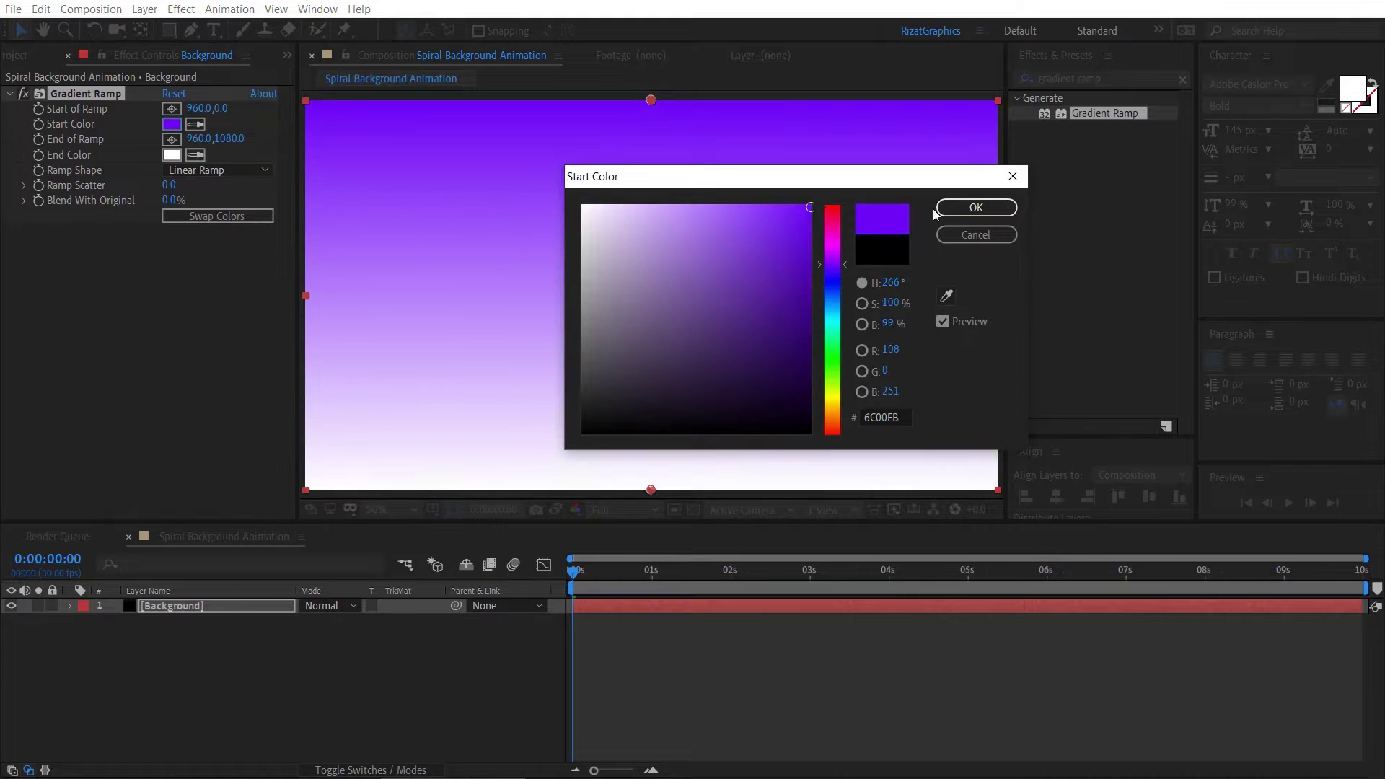
pyautogui.click(975, 207)
pyautogui.click(171, 155)
pyautogui.click(833, 422)
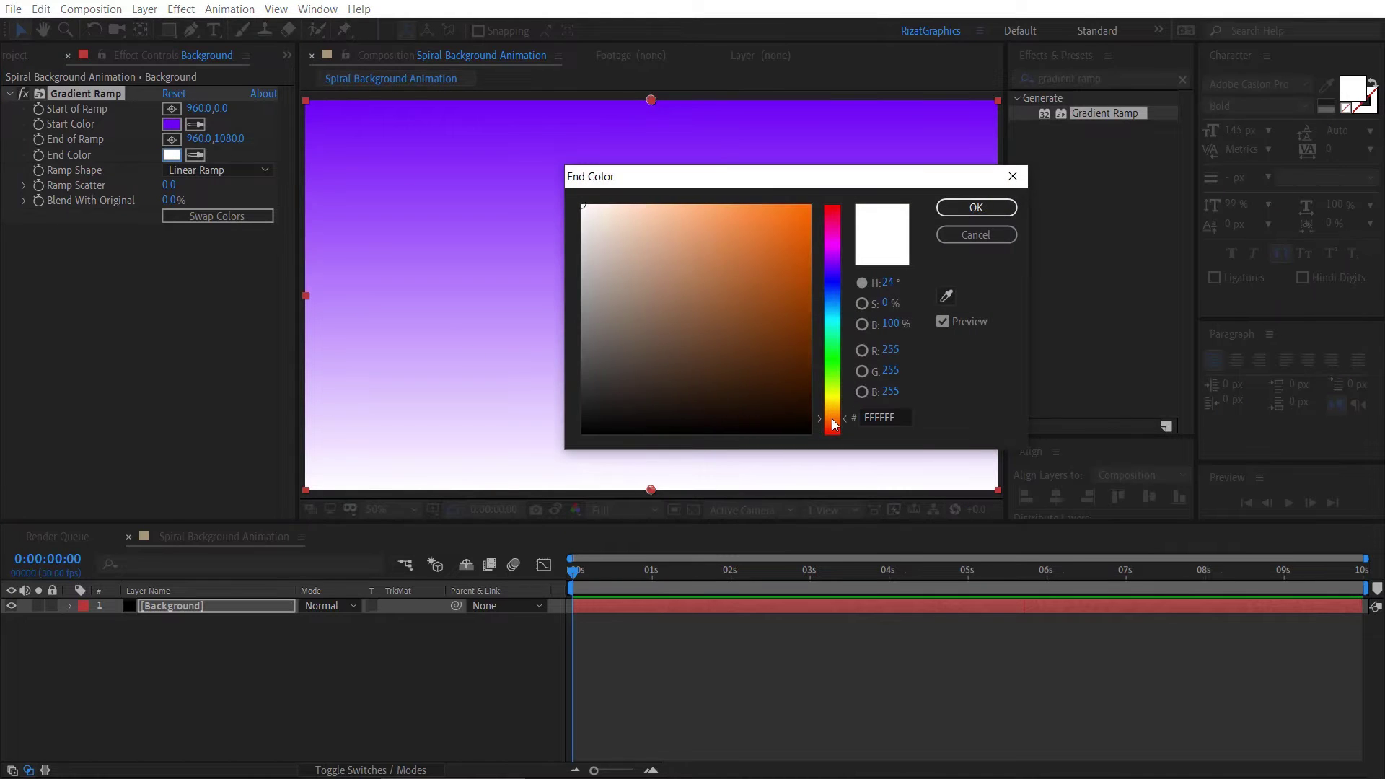
pyautogui.click(808, 207)
pyautogui.click(976, 206)
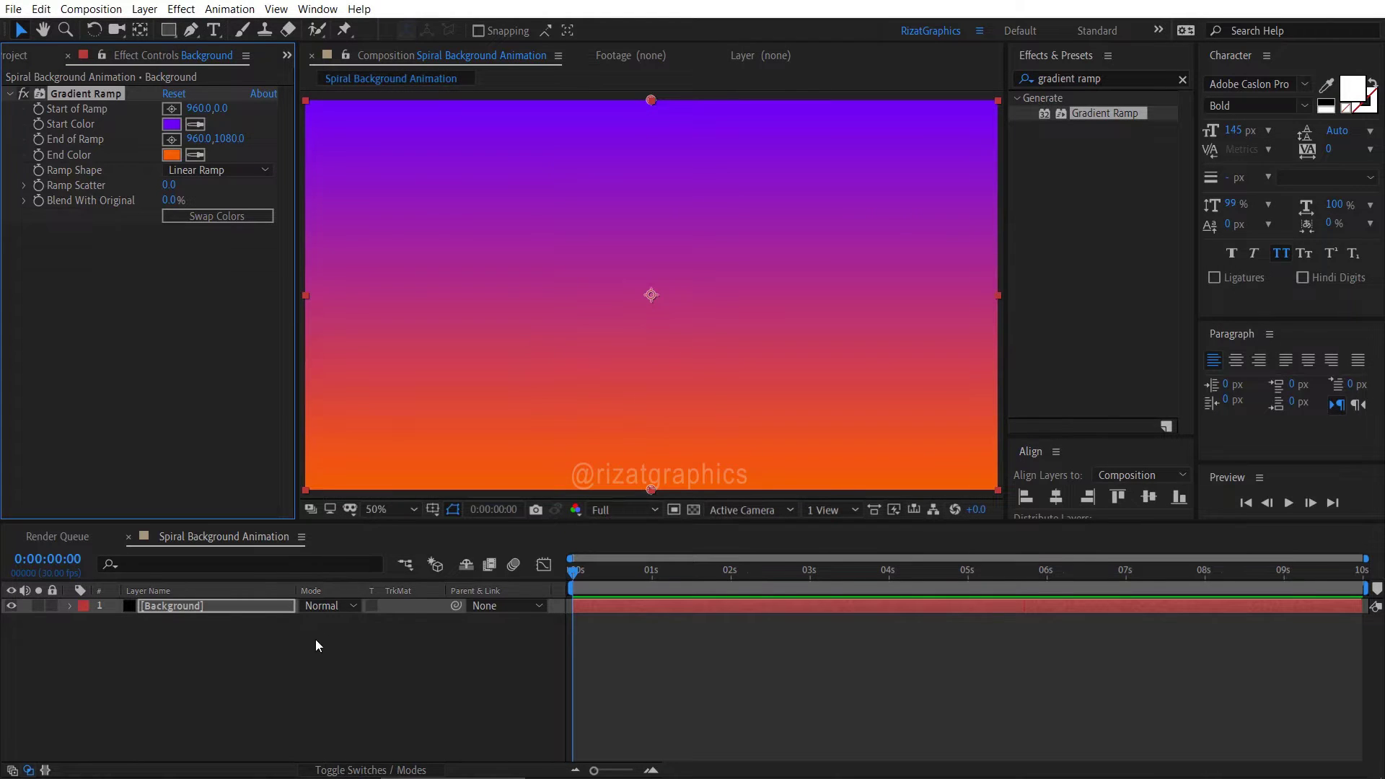
# Step: Create a white solid named Spiral above the Background layer
pyautogui.rightClick(297, 673)
pyautogui.moveTo(339, 504)
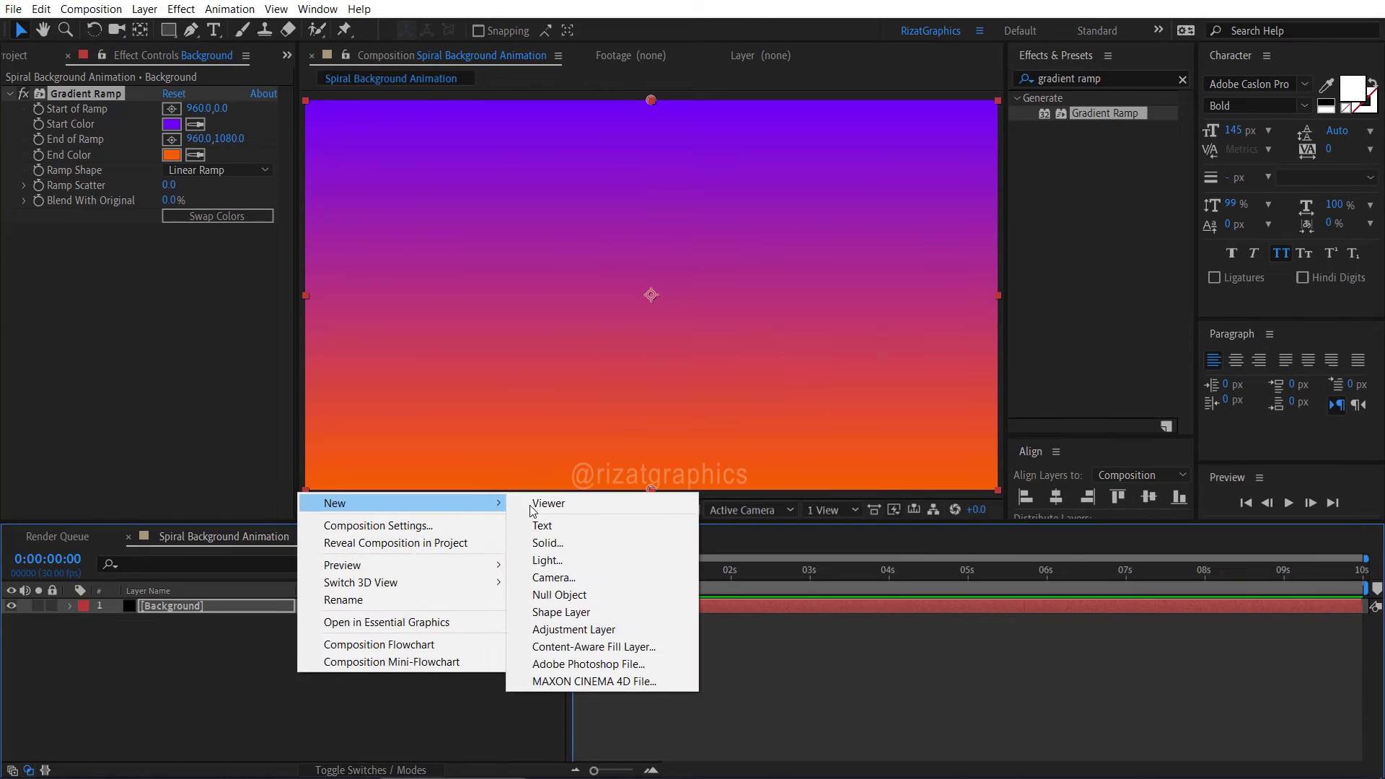
pyautogui.click(570, 547)
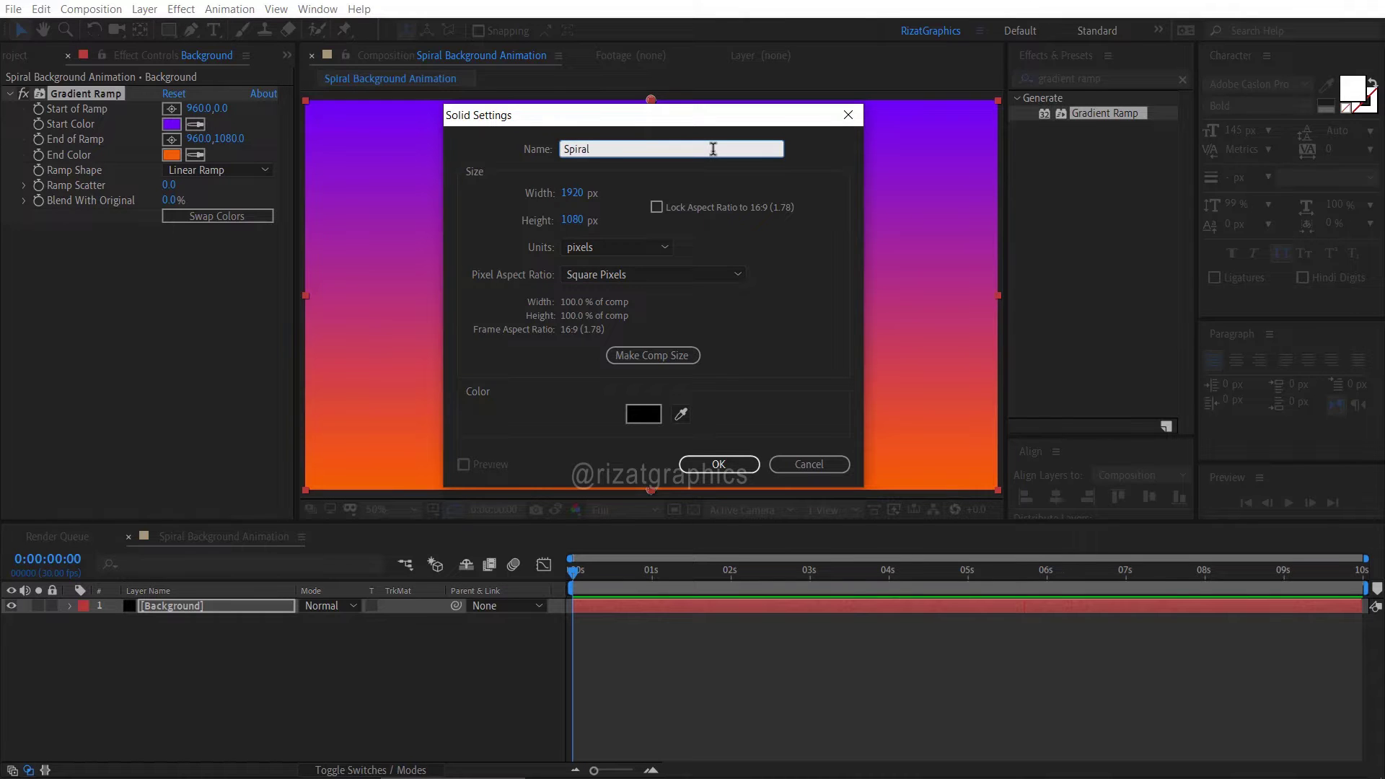
pyautogui.click(641, 413)
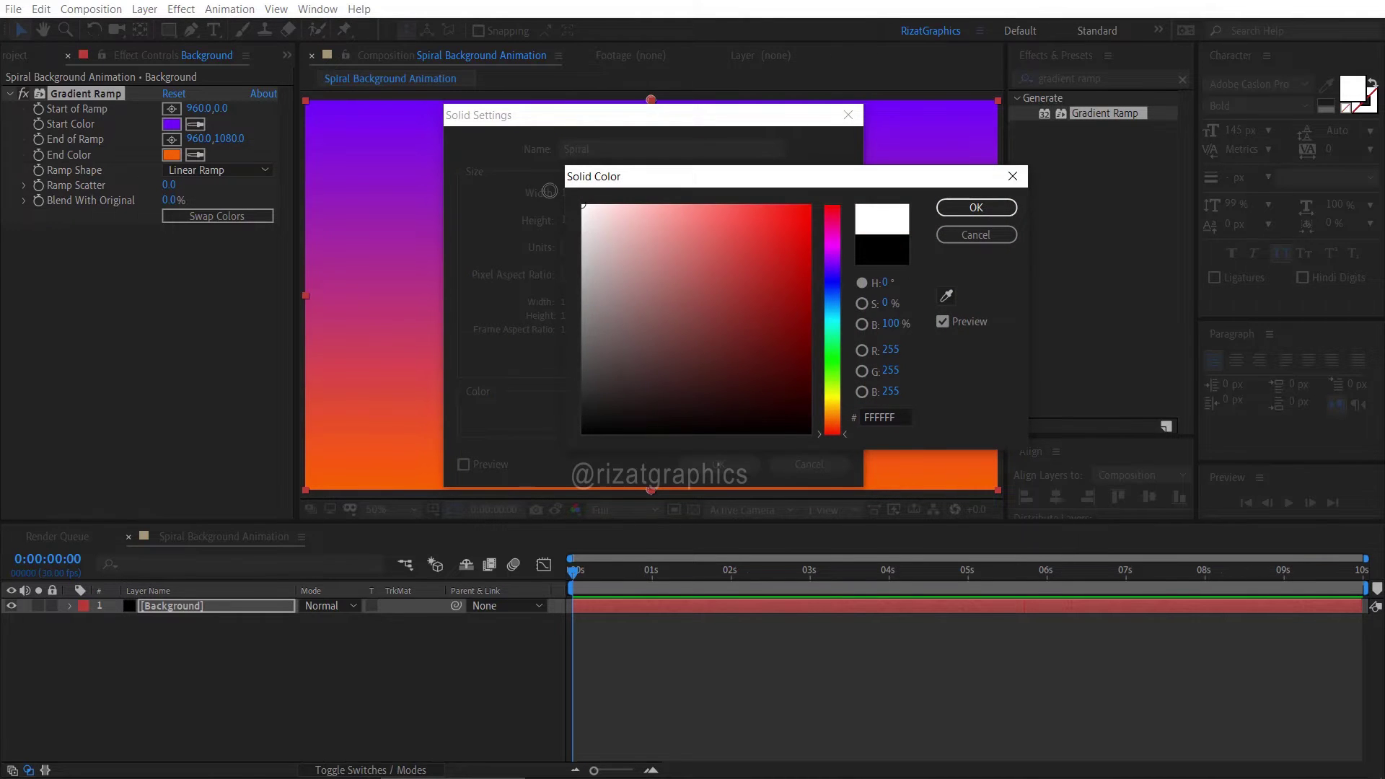
pyautogui.click(974, 208)
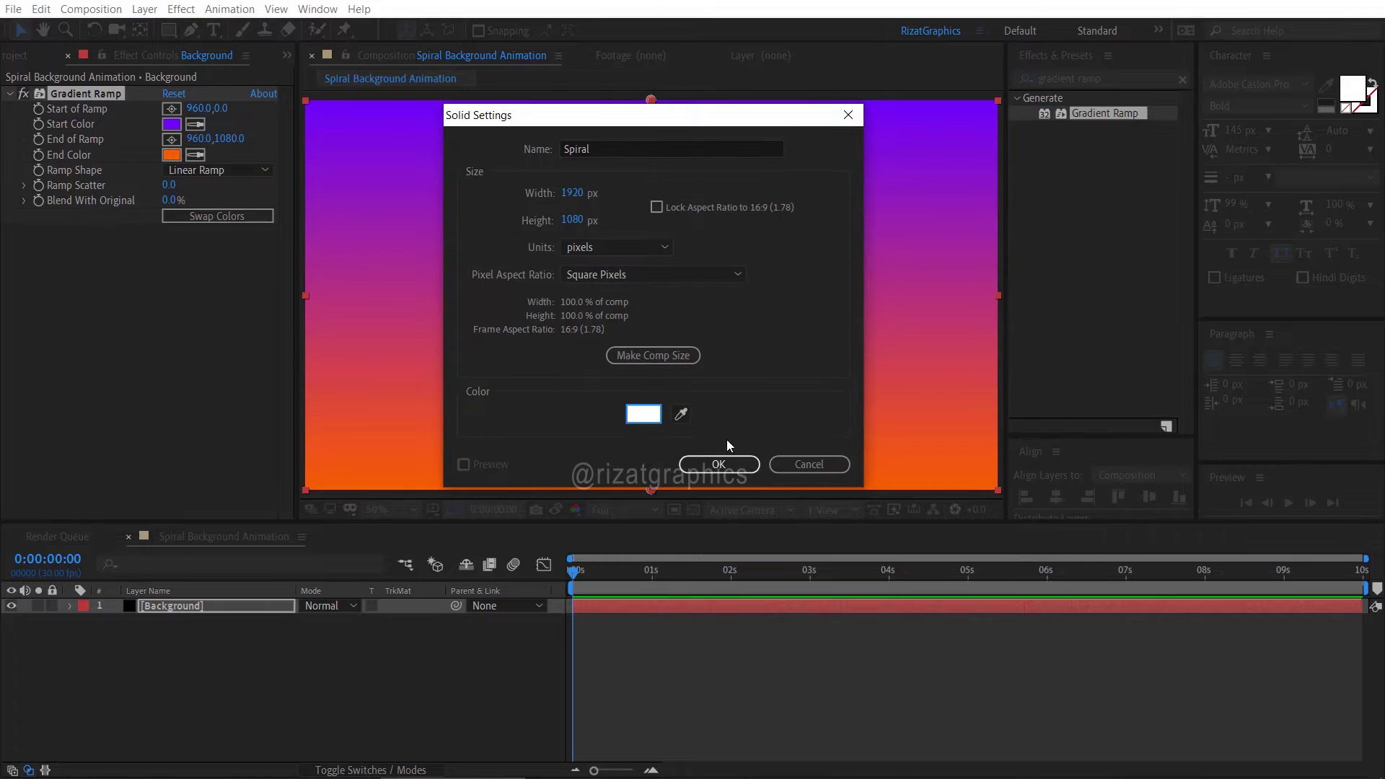
pyautogui.click(722, 461)
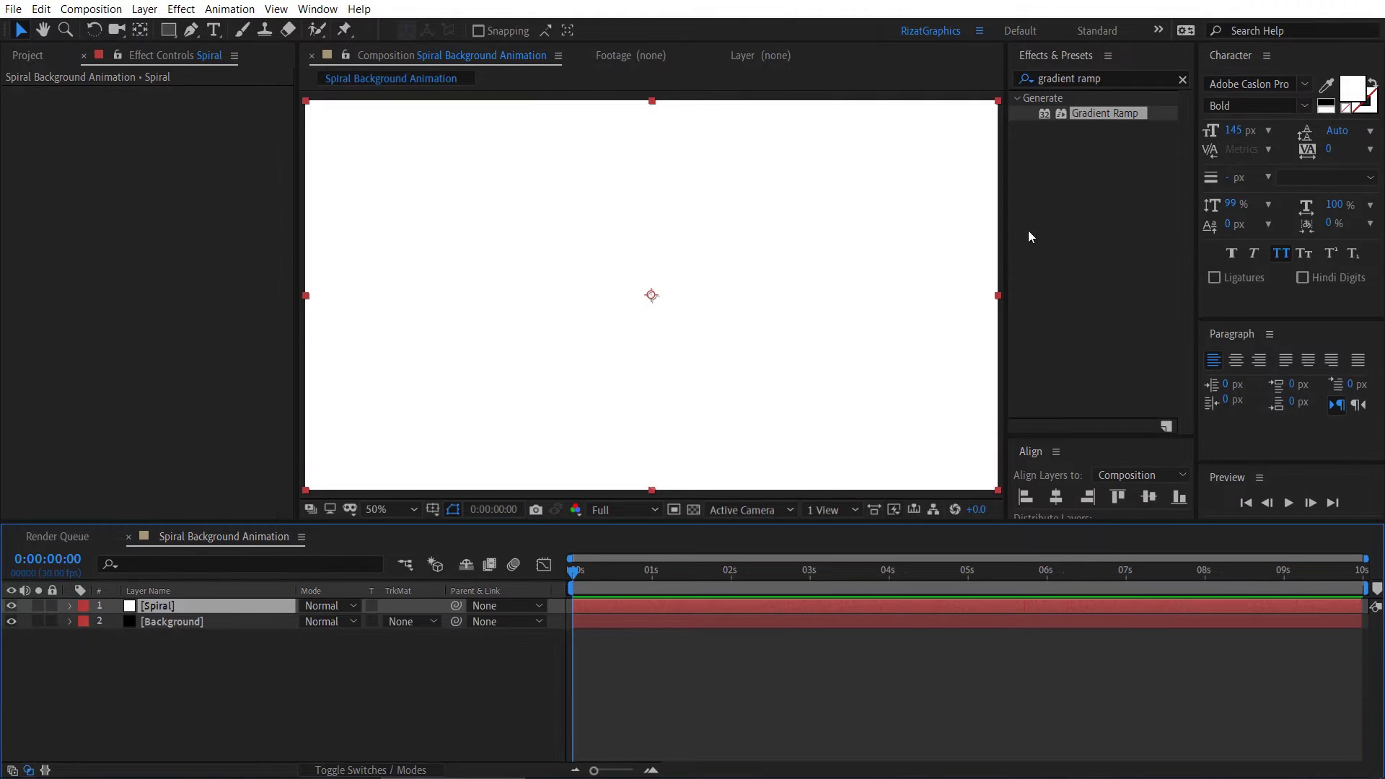
# Step: Apply Venetian Blinds to Spiral with 50% transition completion and width 148
pyautogui.click(1121, 79)
pyautogui.write('v')
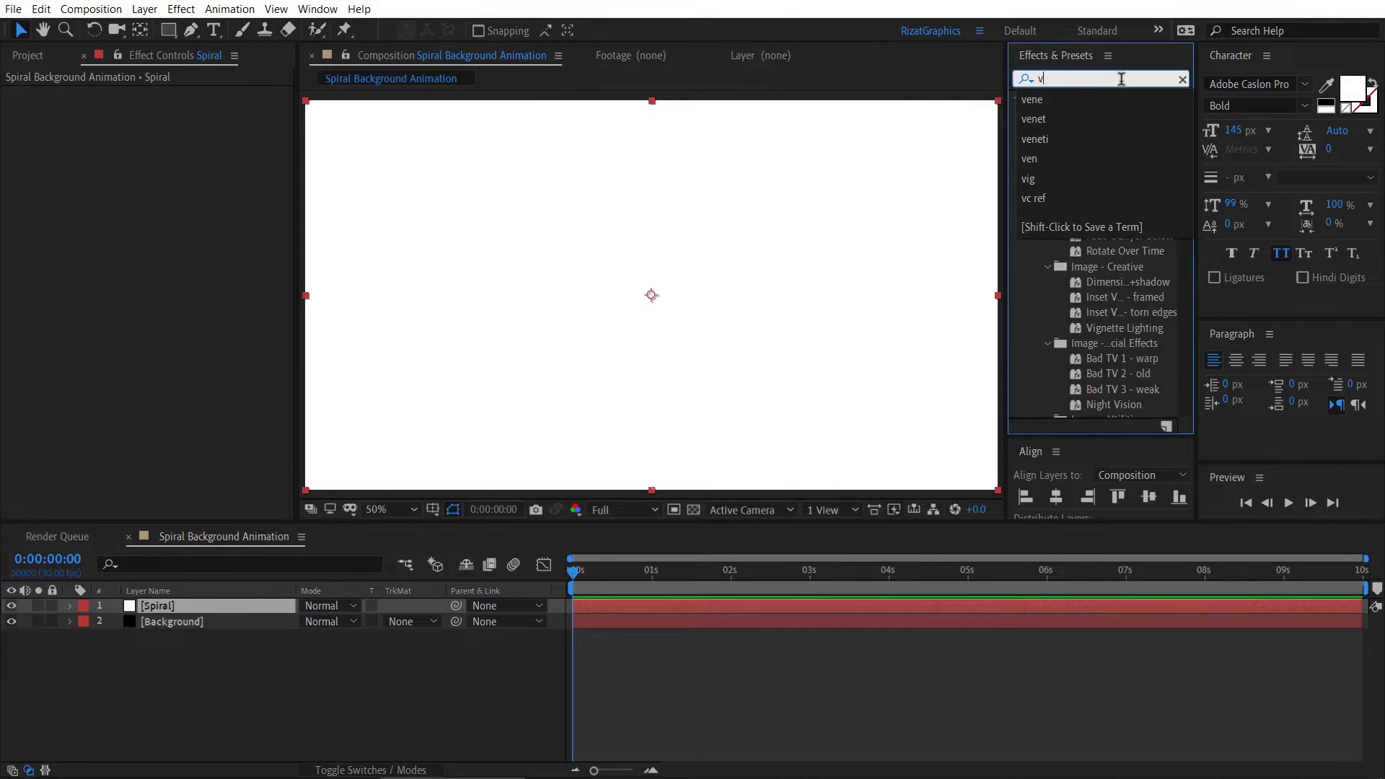
pyautogui.write('enet')
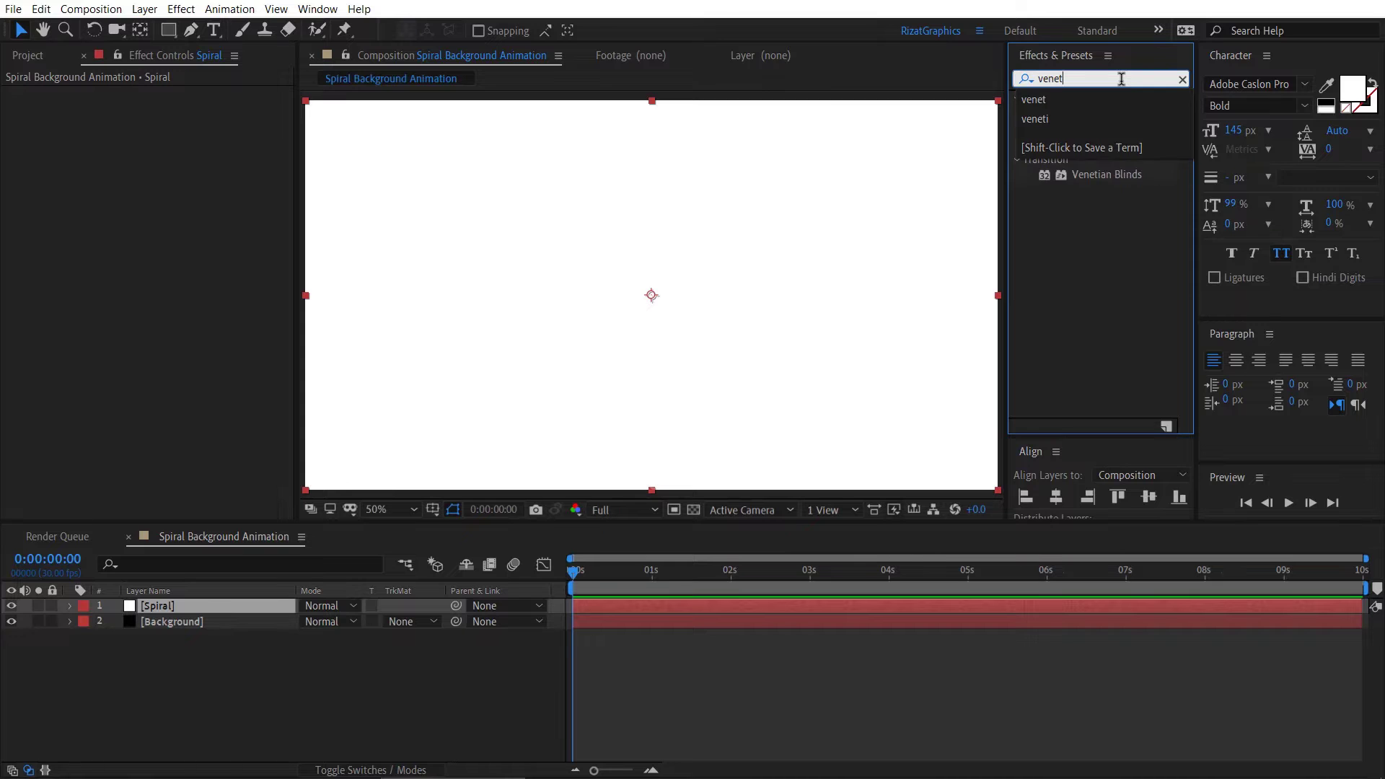
pyautogui.click(1101, 175)
pyautogui.moveTo(1116, 174); pyautogui.dragTo(691, 296)
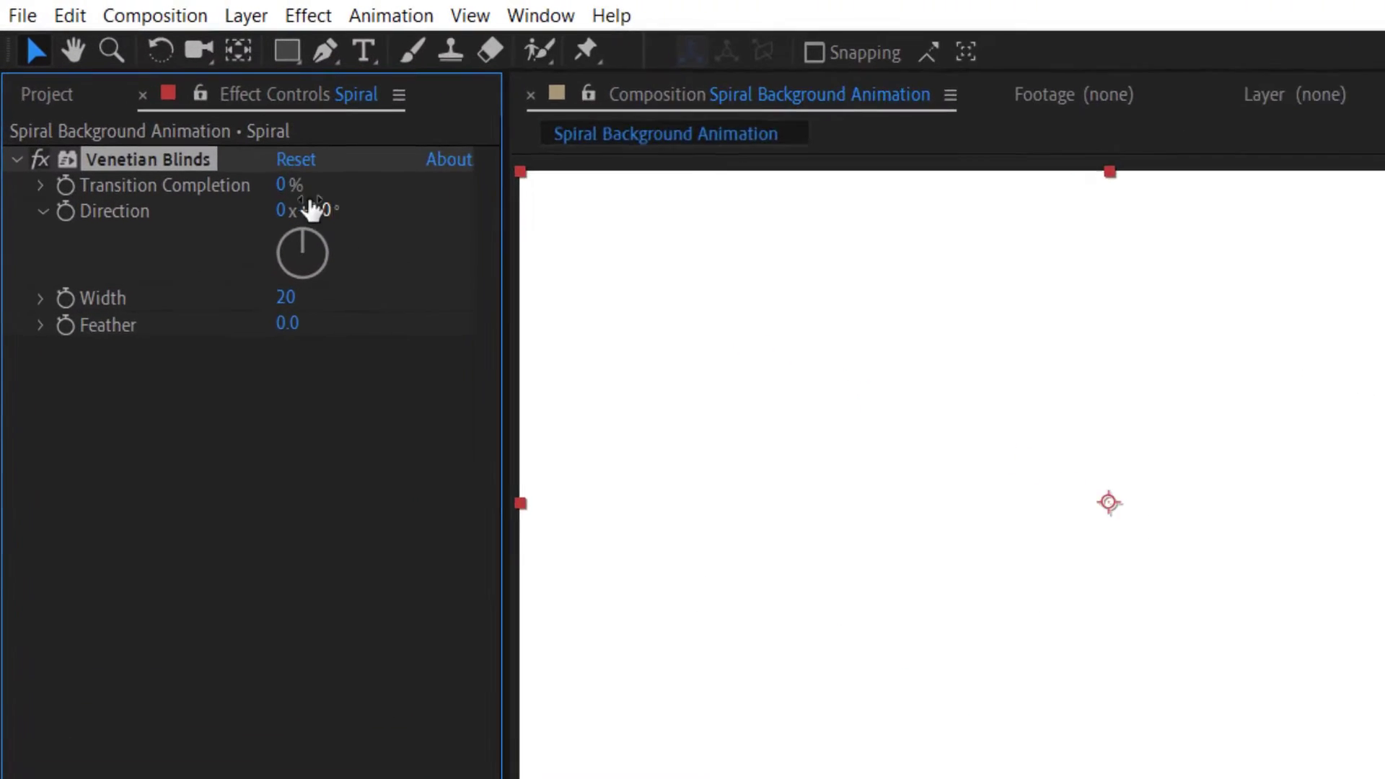
pyautogui.moveTo(289, 186); pyautogui.dragTo(424, 213)
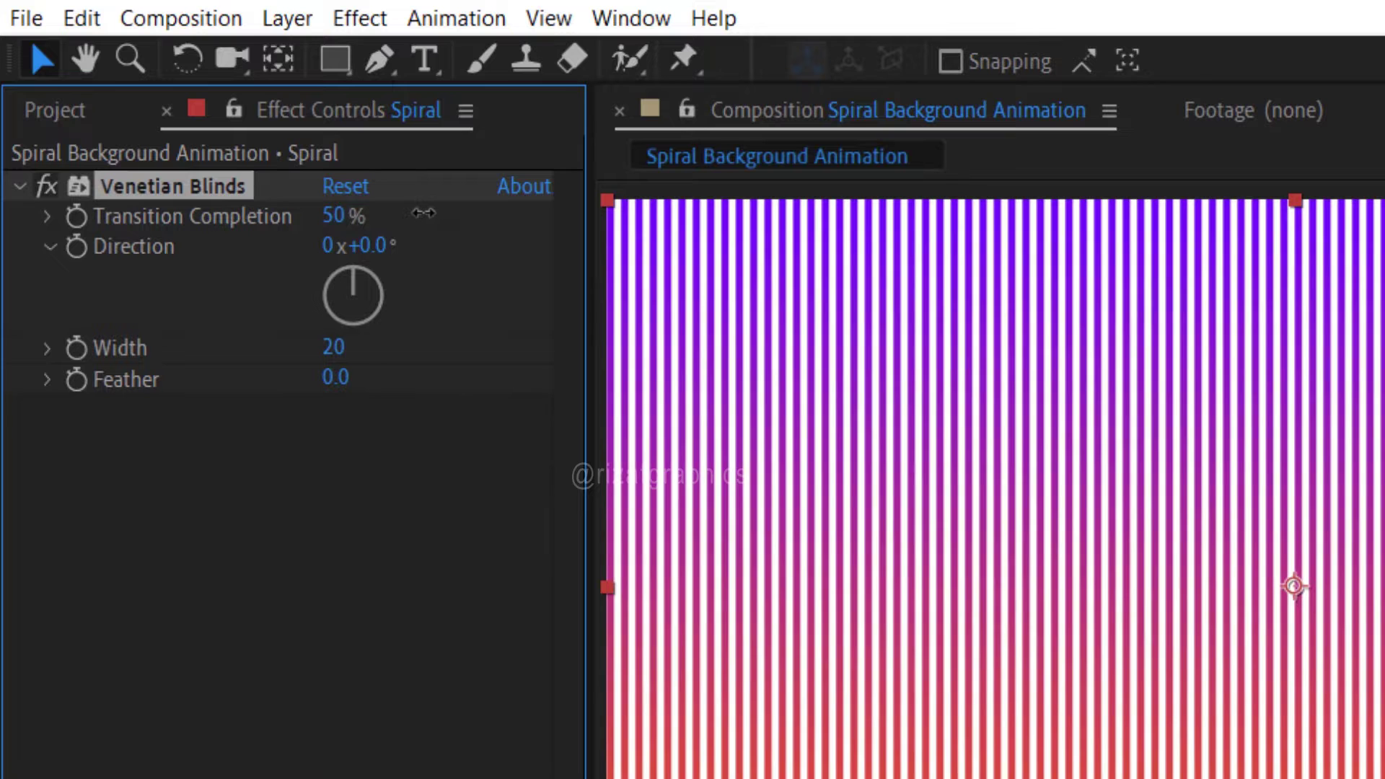
pyautogui.click(338, 349)
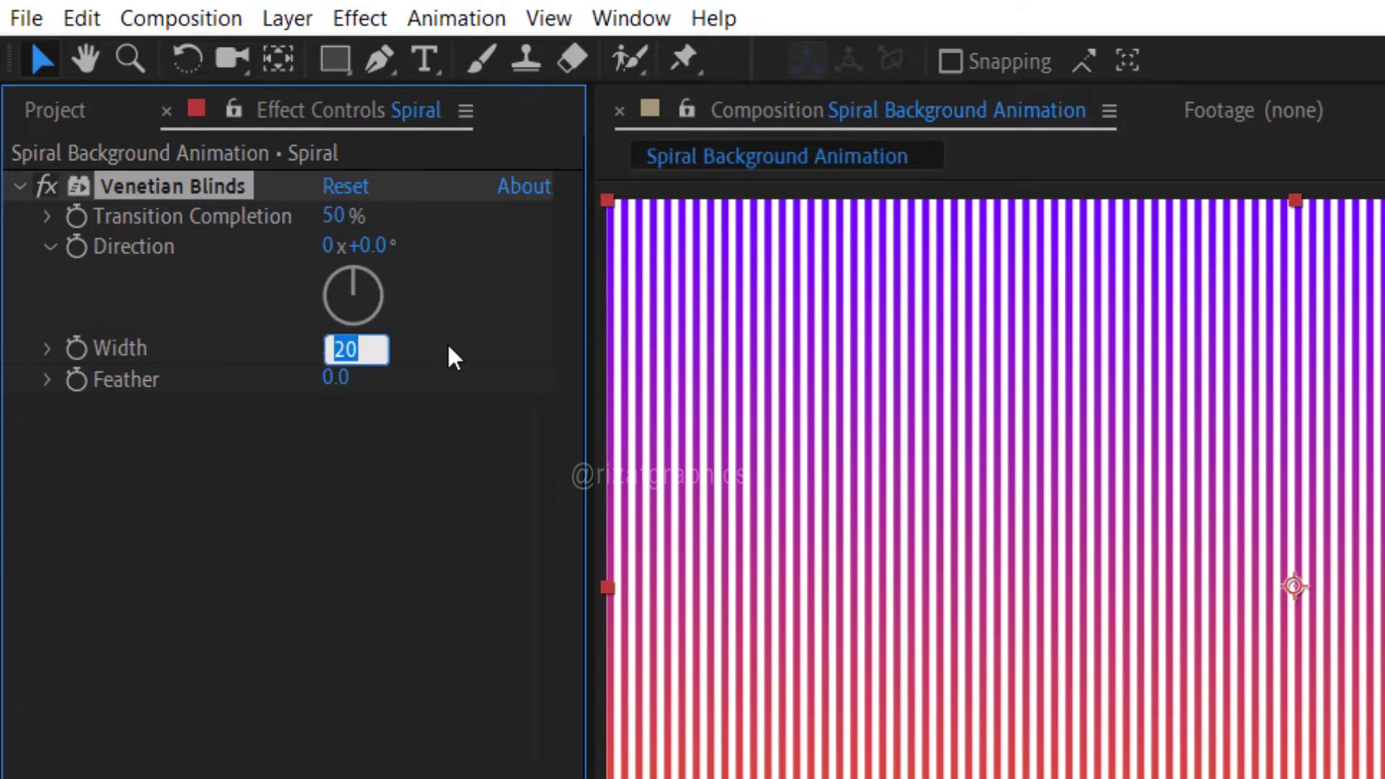
pyautogui.write('148')
pyautogui.press('Return')
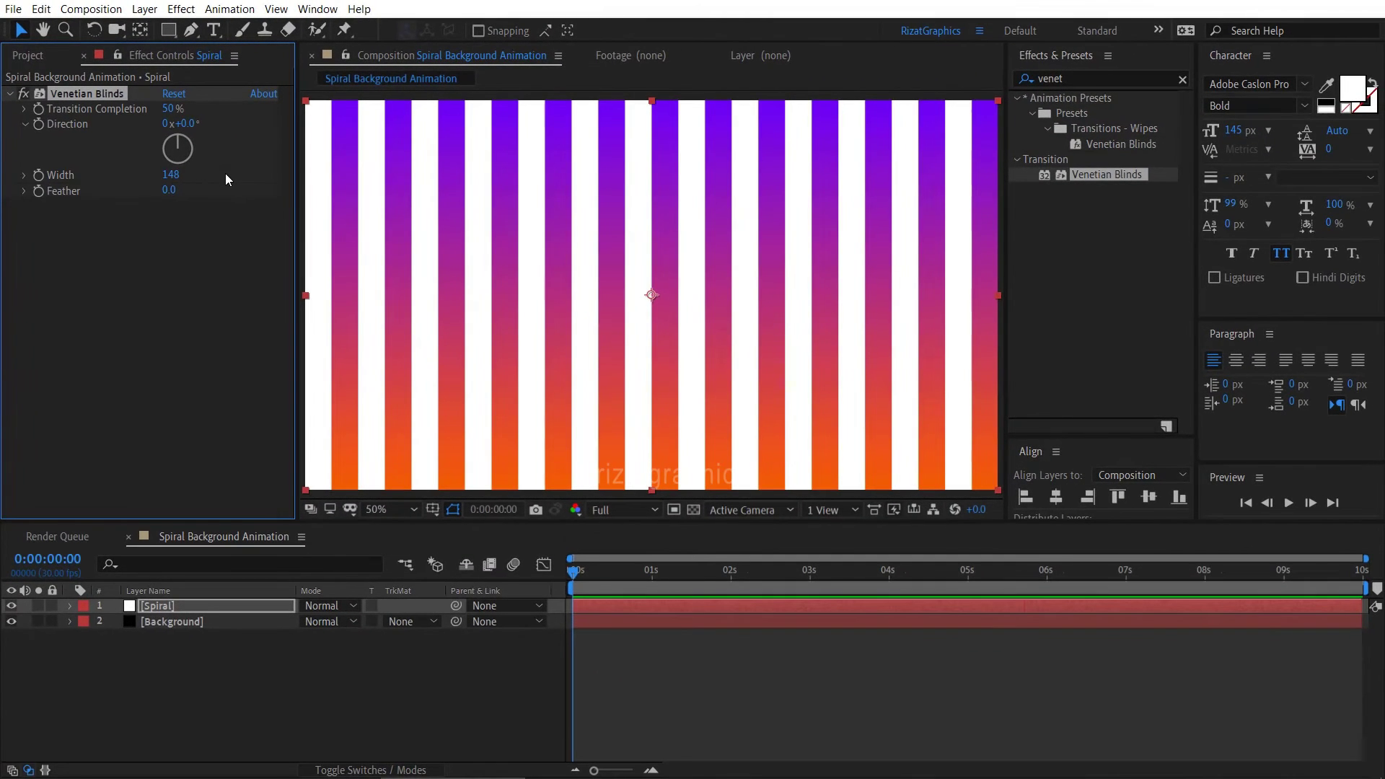
# Step: Add Polar Coordinates to Spiral, set to Rect to Polar at 100% interpolation
pyautogui.click(1107, 77)
pyautogui.write('pola')
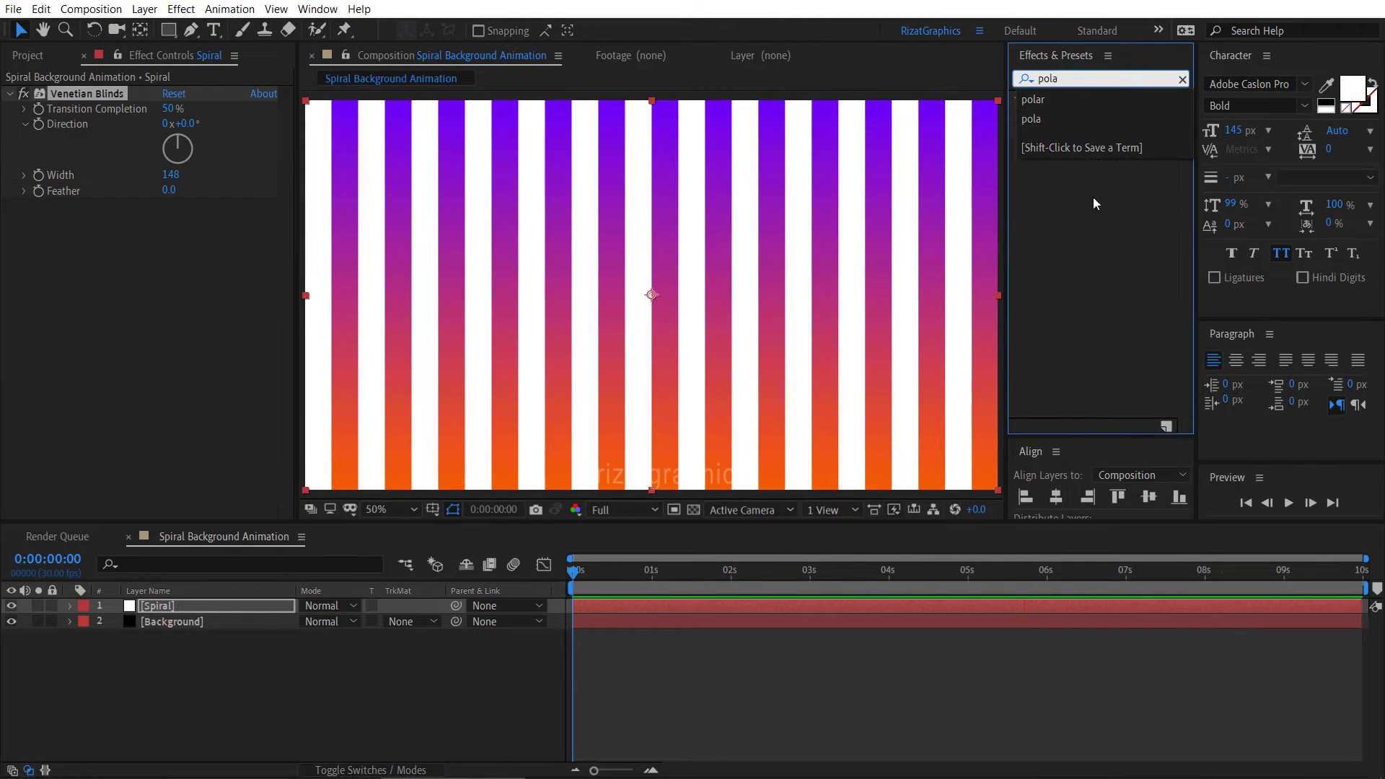
pyautogui.moveTo(1103, 116); pyautogui.dragTo(704, 326)
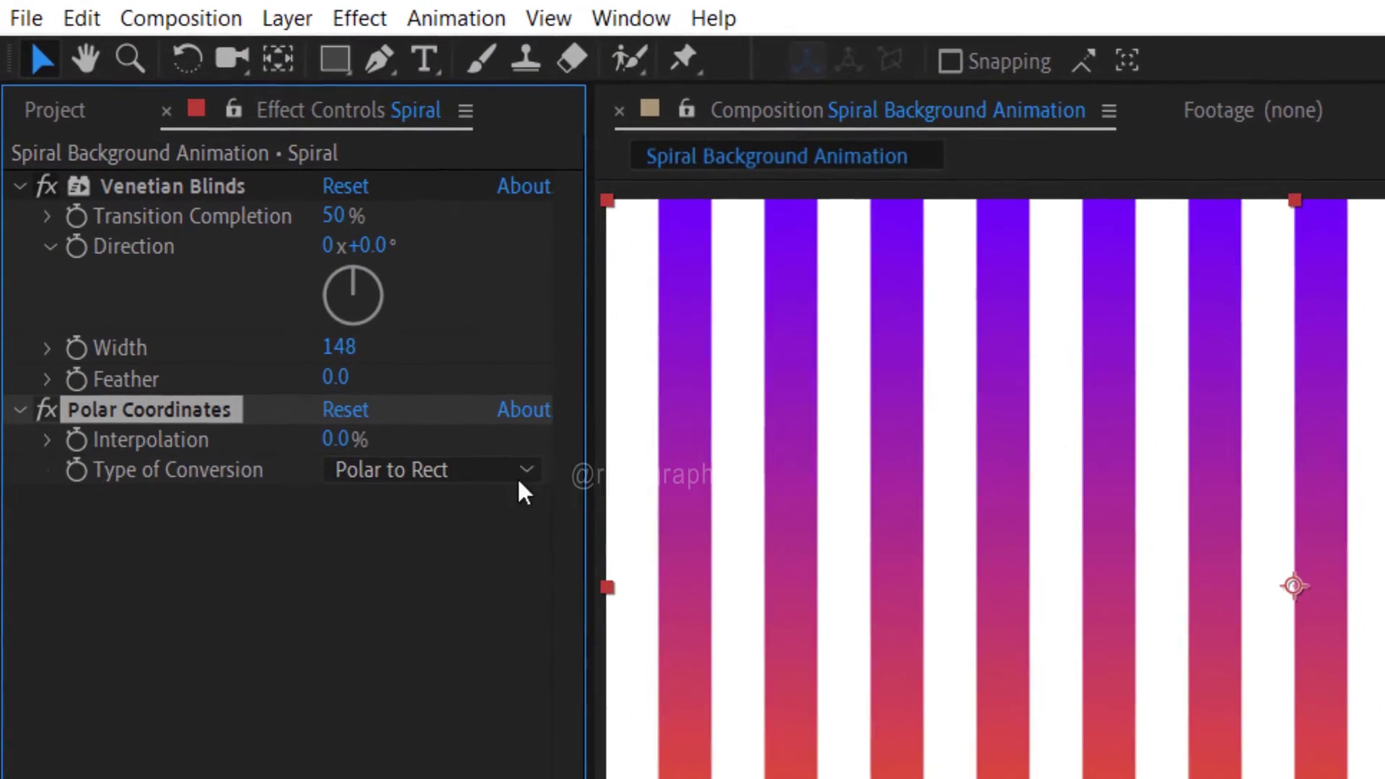
pyautogui.click(272, 260)
pyautogui.click(508, 498)
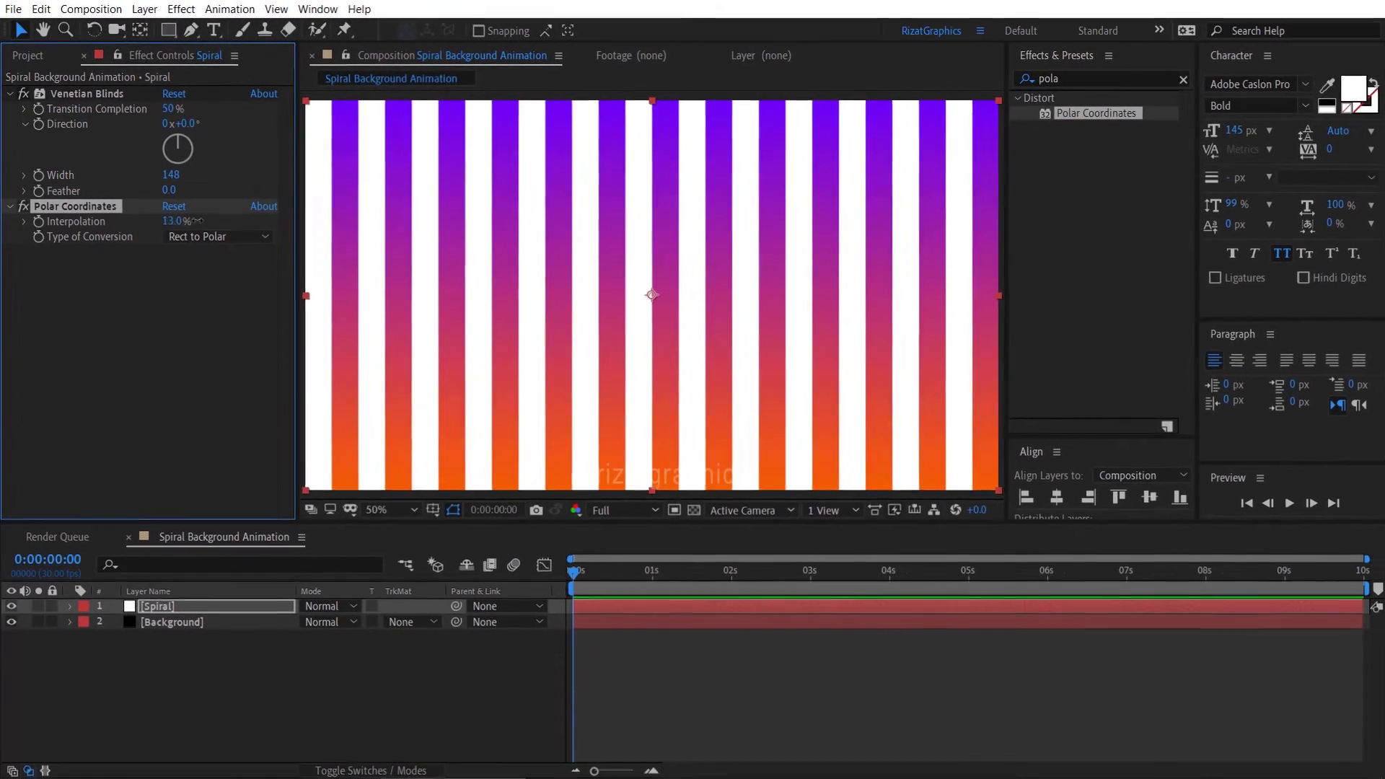
pyautogui.moveTo(201, 261); pyautogui.dragTo(334, 263)
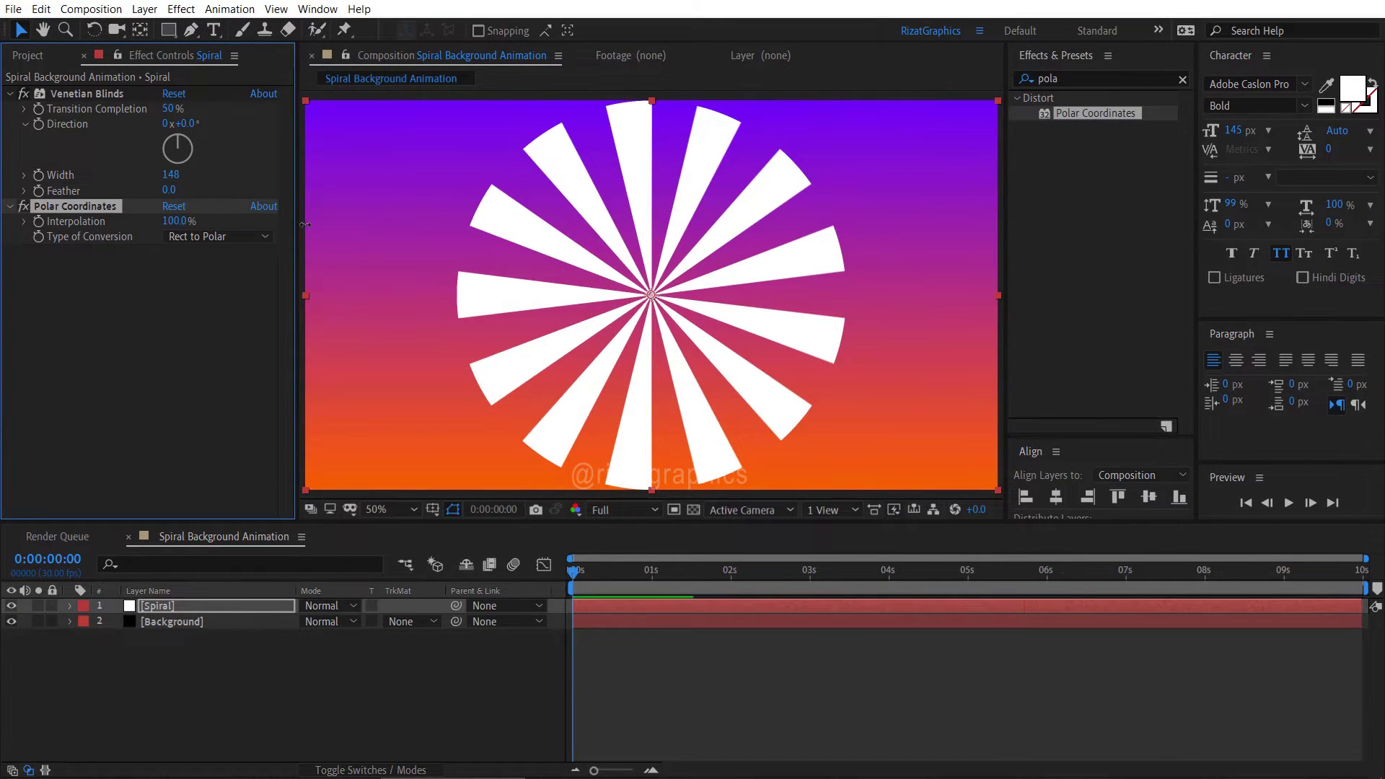
# Step: Scale the Spiral layer to 250% and reveal its Rotation property
pyautogui.click(236, 604)
pyautogui.press('s')
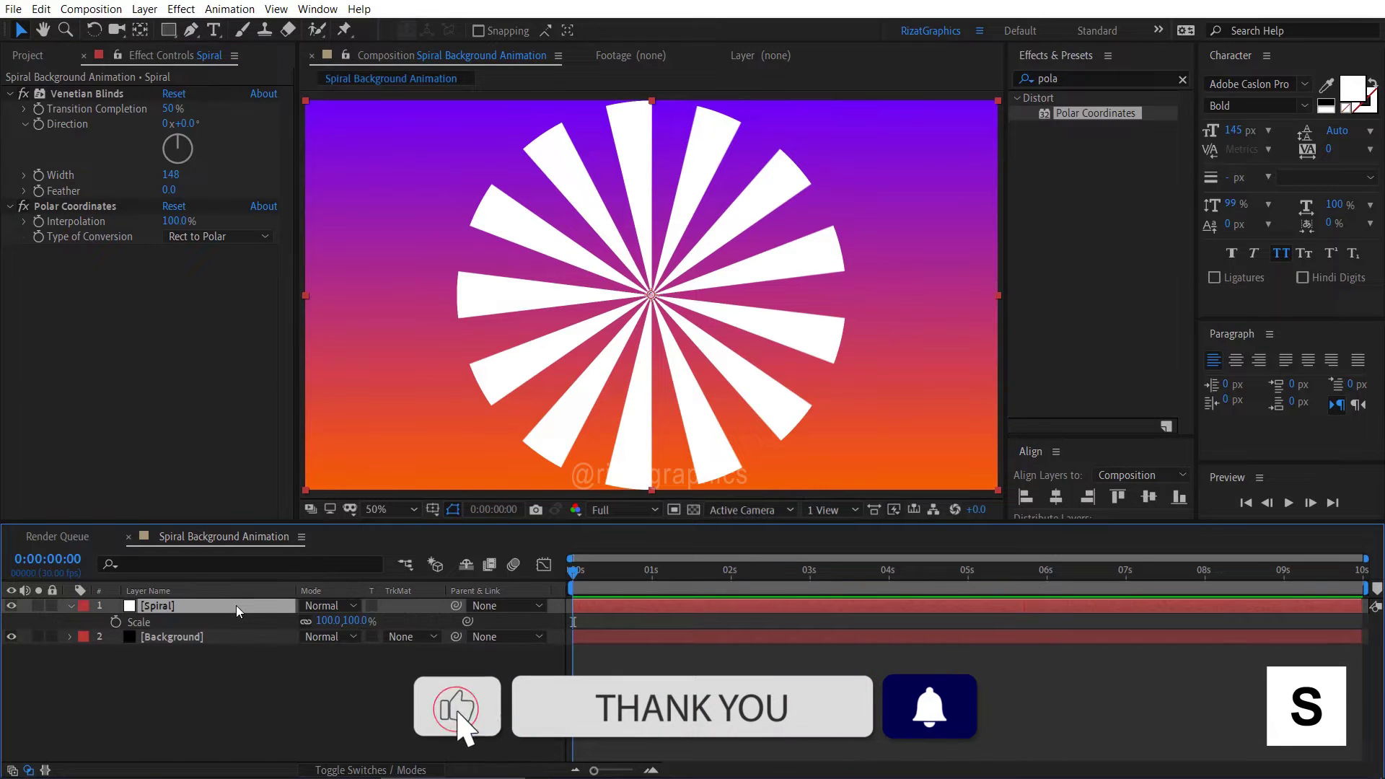
pyautogui.click(327, 621)
pyautogui.write('250')
pyautogui.press('Return')
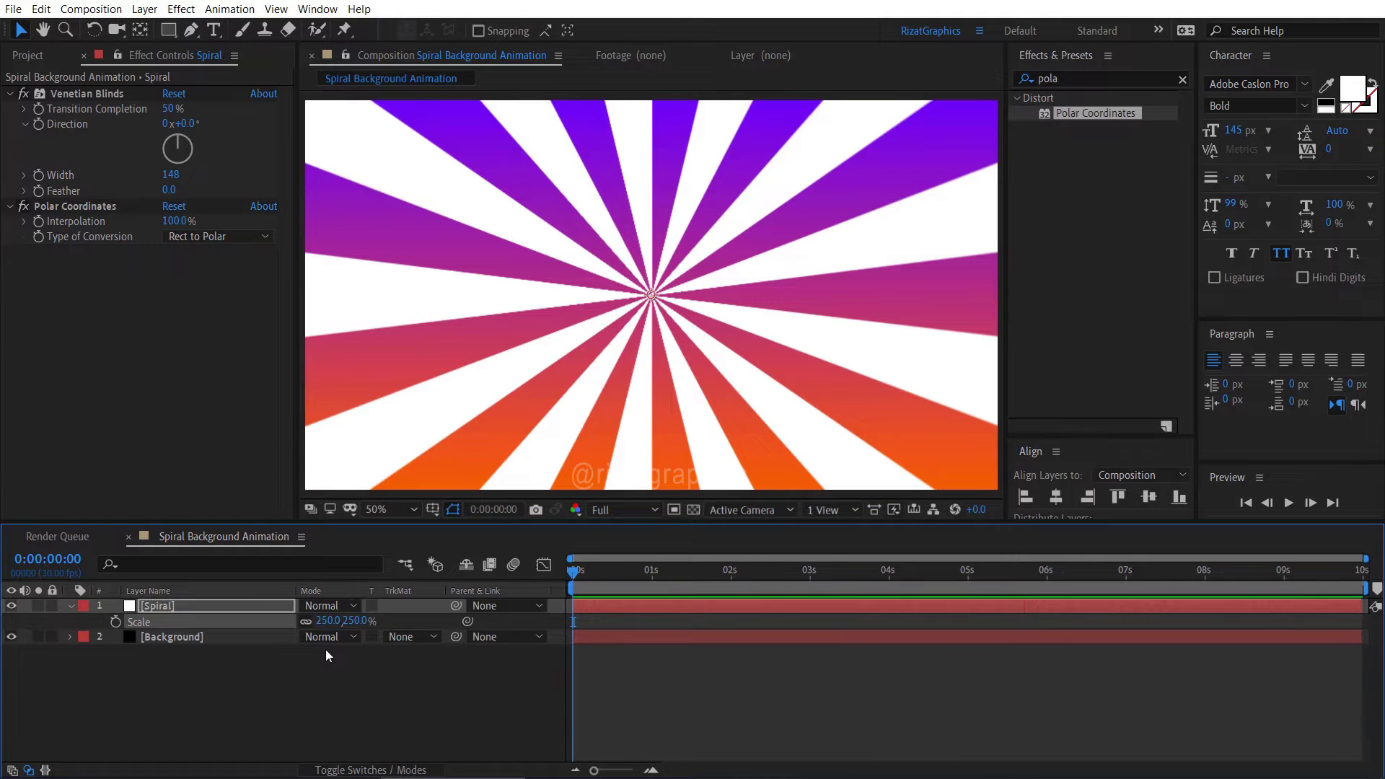
pyautogui.click(196, 609)
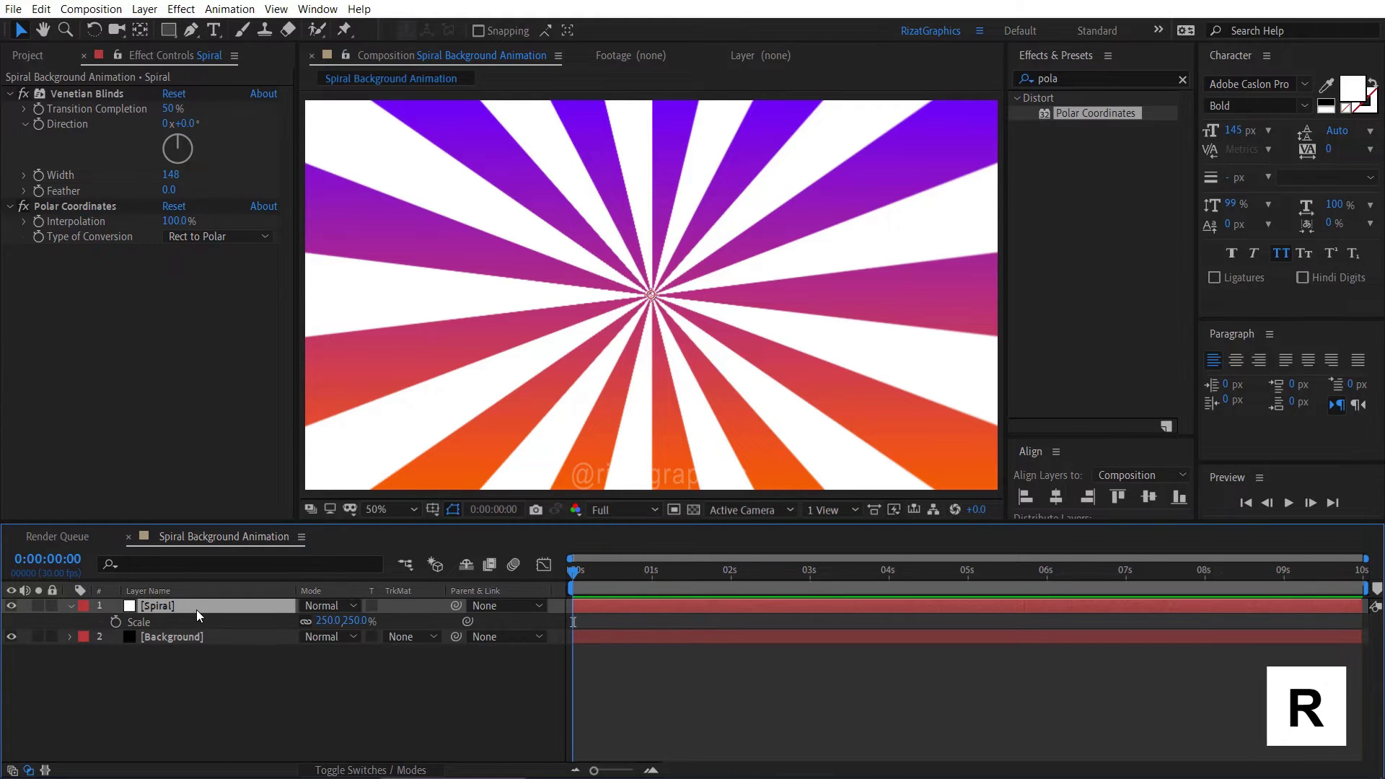
pyautogui.press('r')
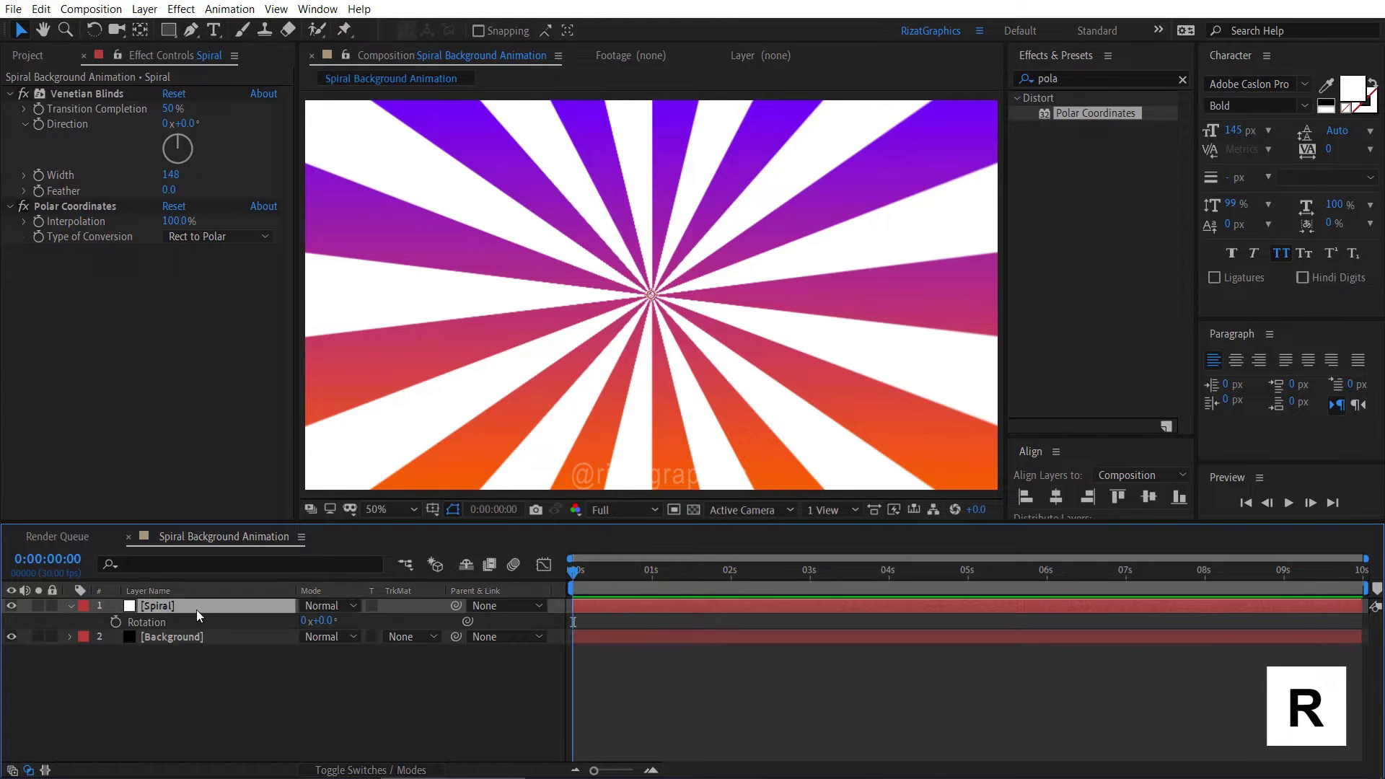
# Step: Drive Spiral's Rotation with a time*15 expression and preview the spinning sunburst
pyautogui.keyDown('alt'); pyautogui.click(119, 622); pyautogui.keyUp('alt')
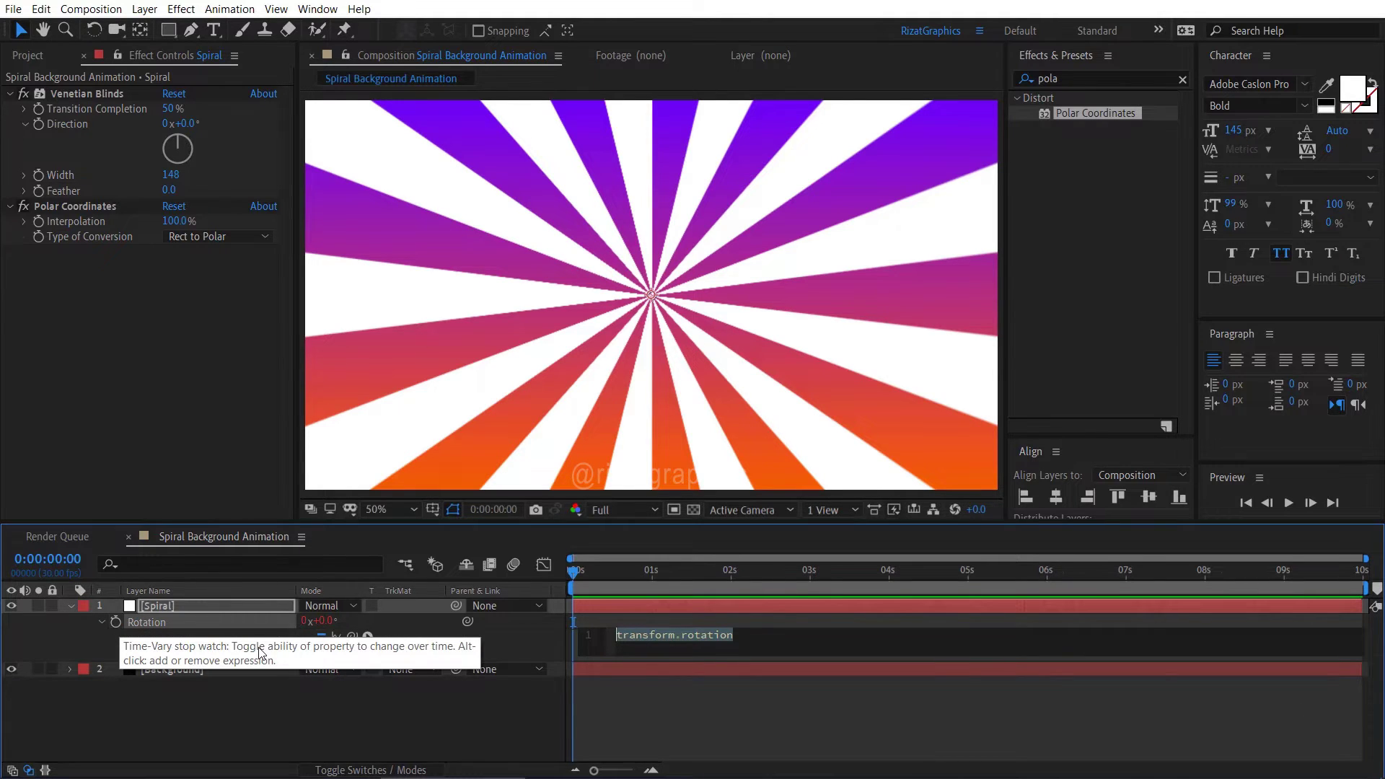
pyautogui.write('time*15')
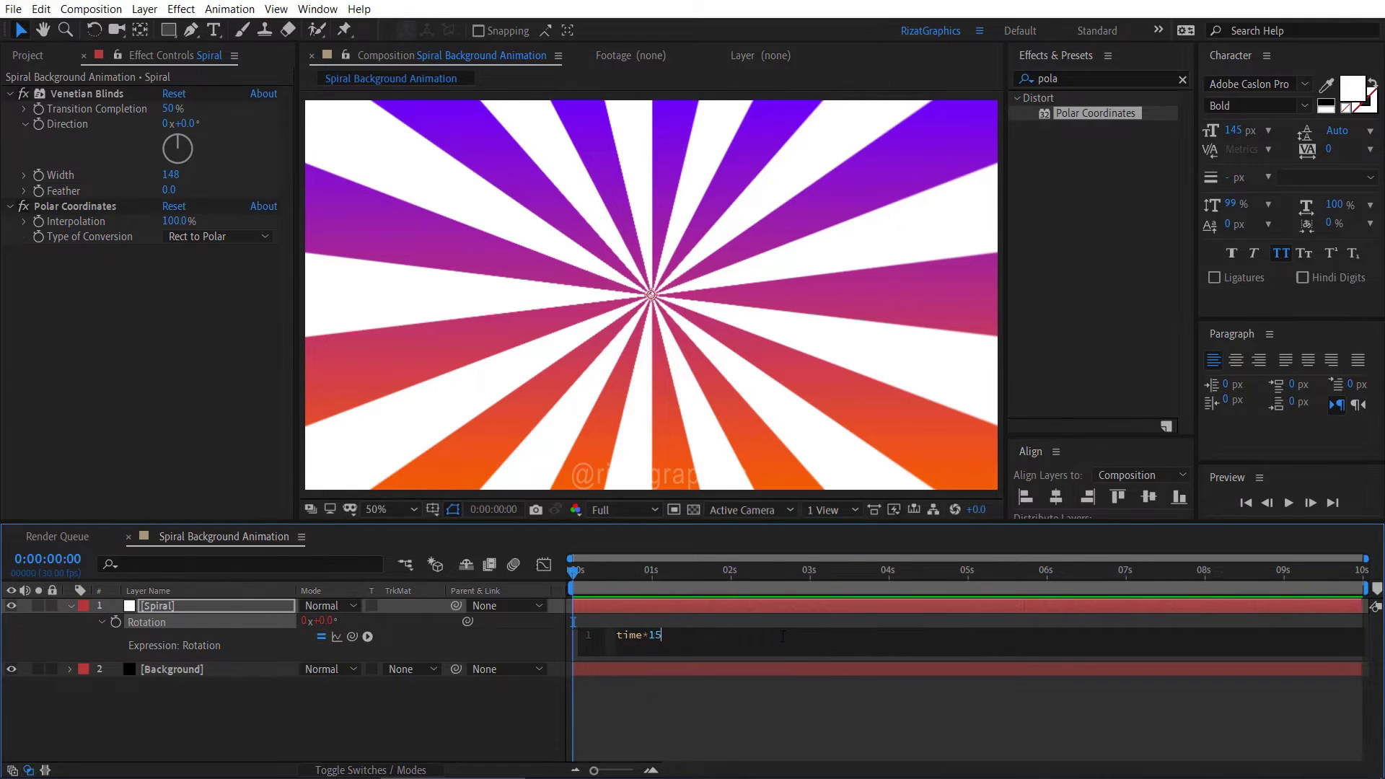
pyautogui.click(401, 709)
pyautogui.click(1288, 505)
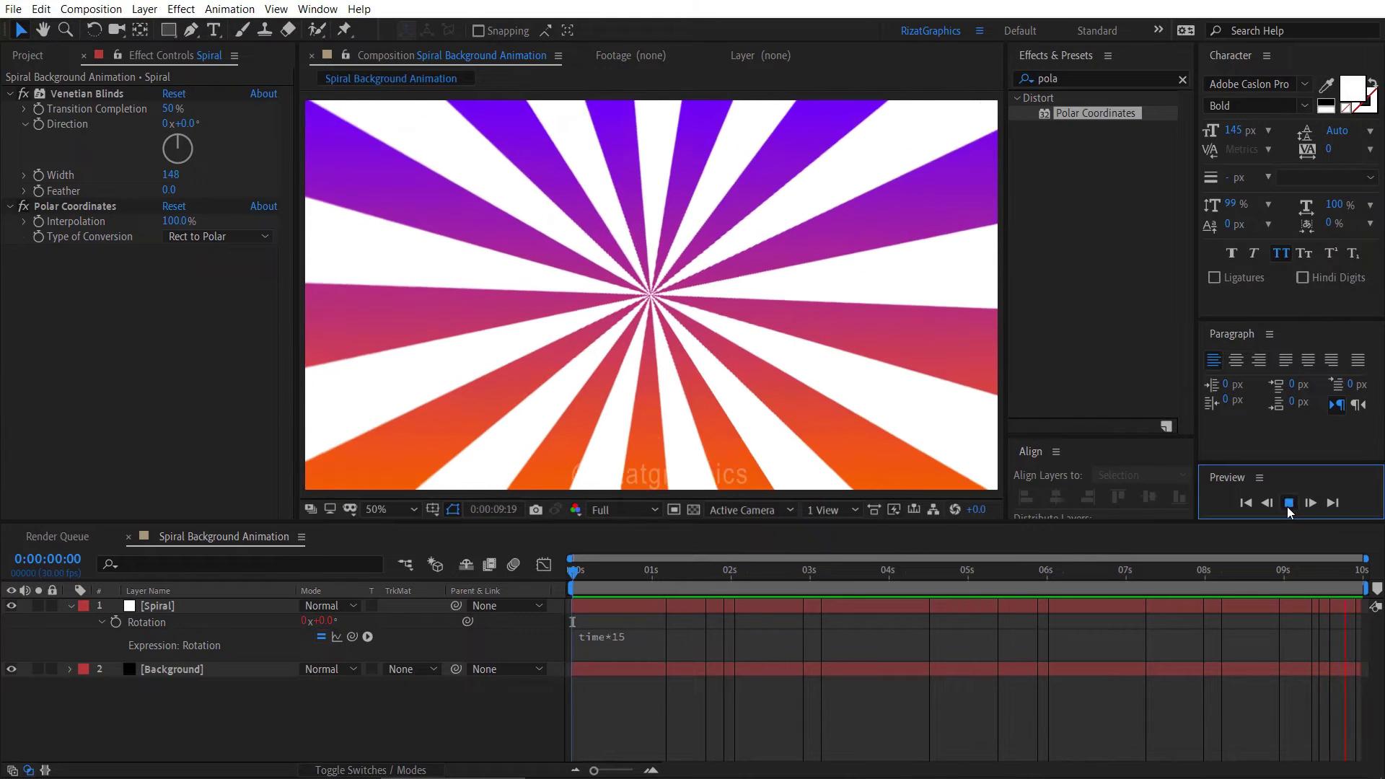
pyautogui.click(1287, 507)
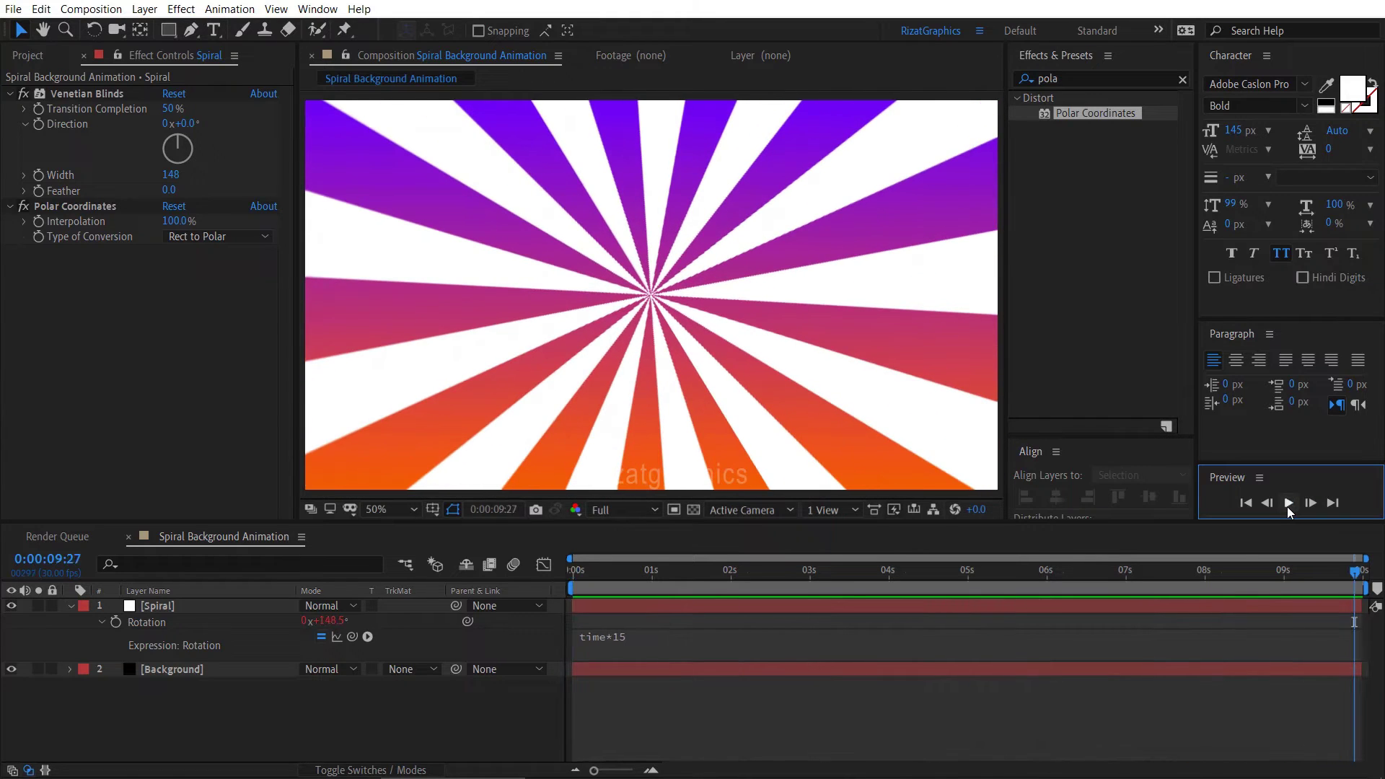
pyautogui.click(168, 610)
pyautogui.press('t')
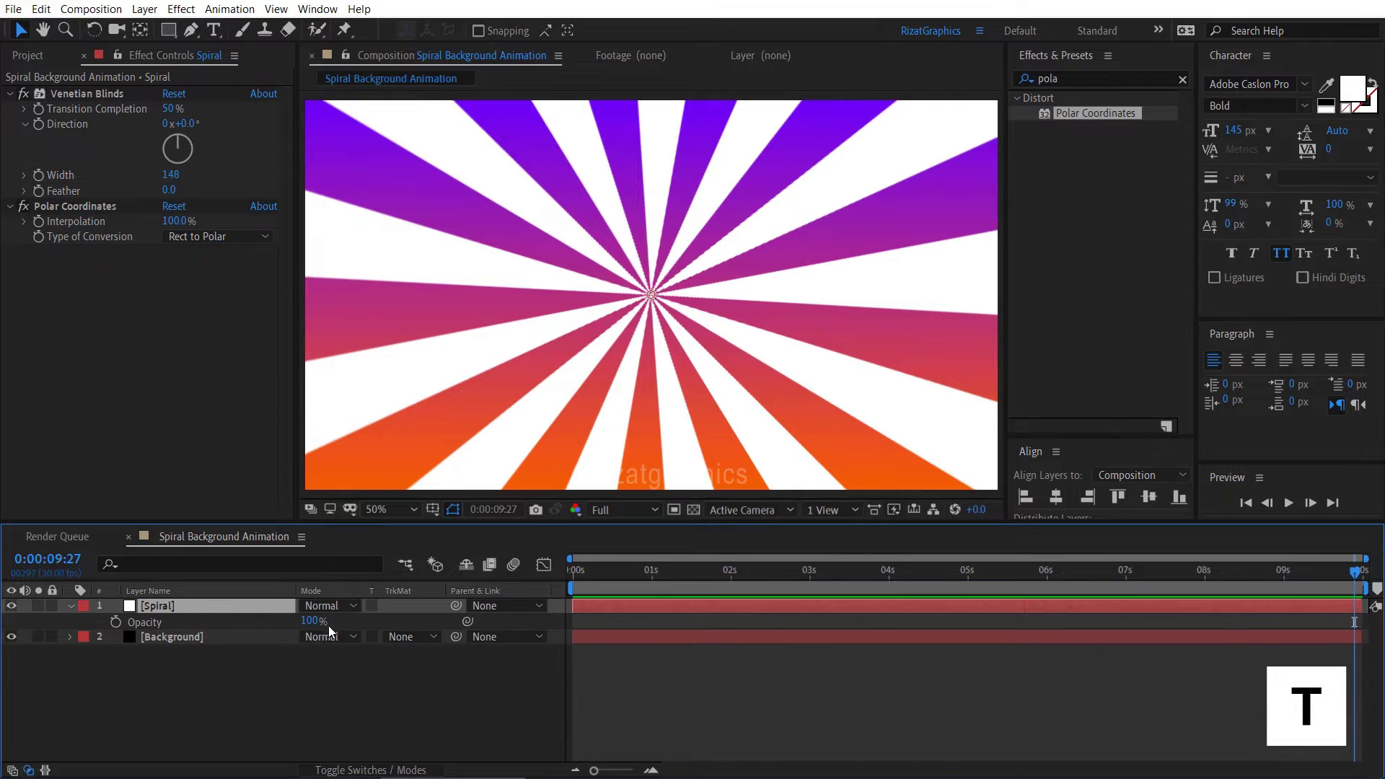
pyautogui.moveTo(308, 620); pyautogui.dragTo(232, 610)
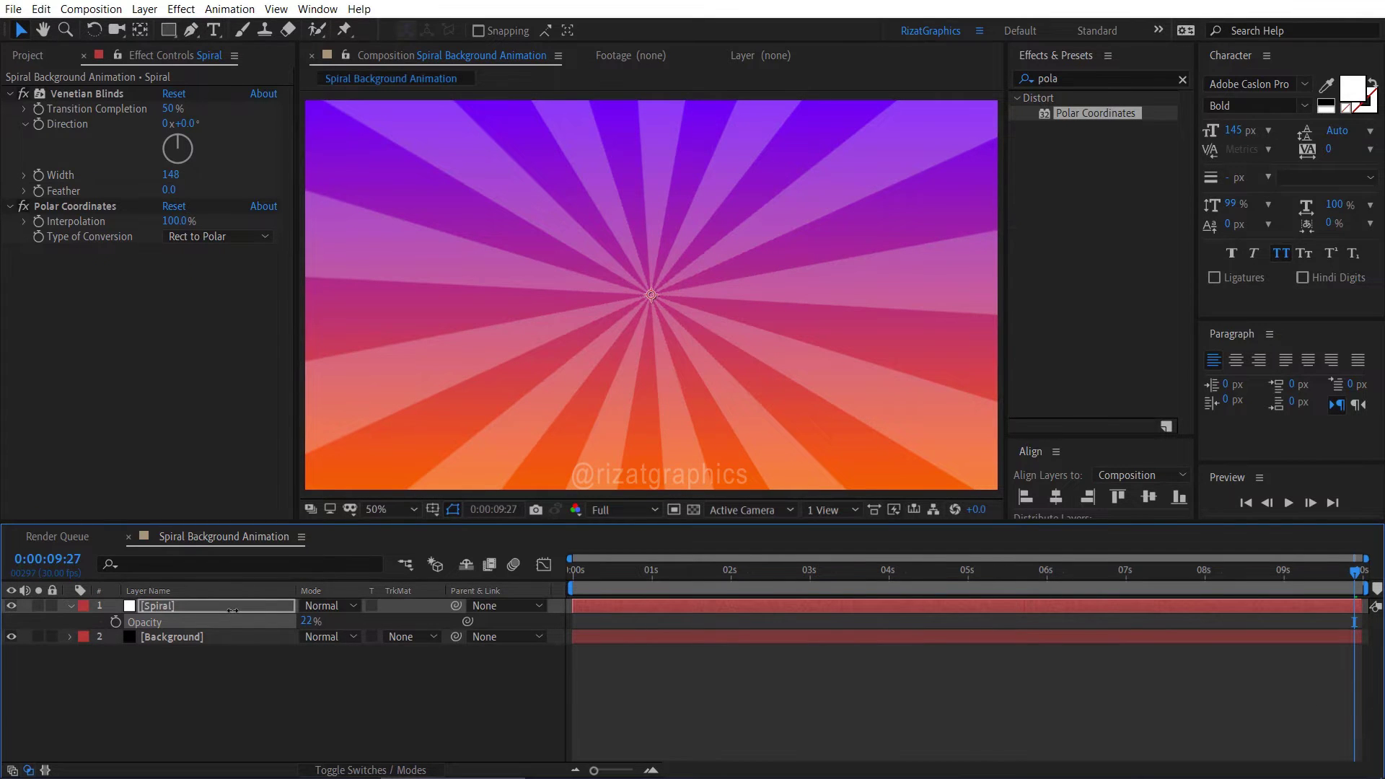
pyautogui.hotkey('ctrl', 'z')
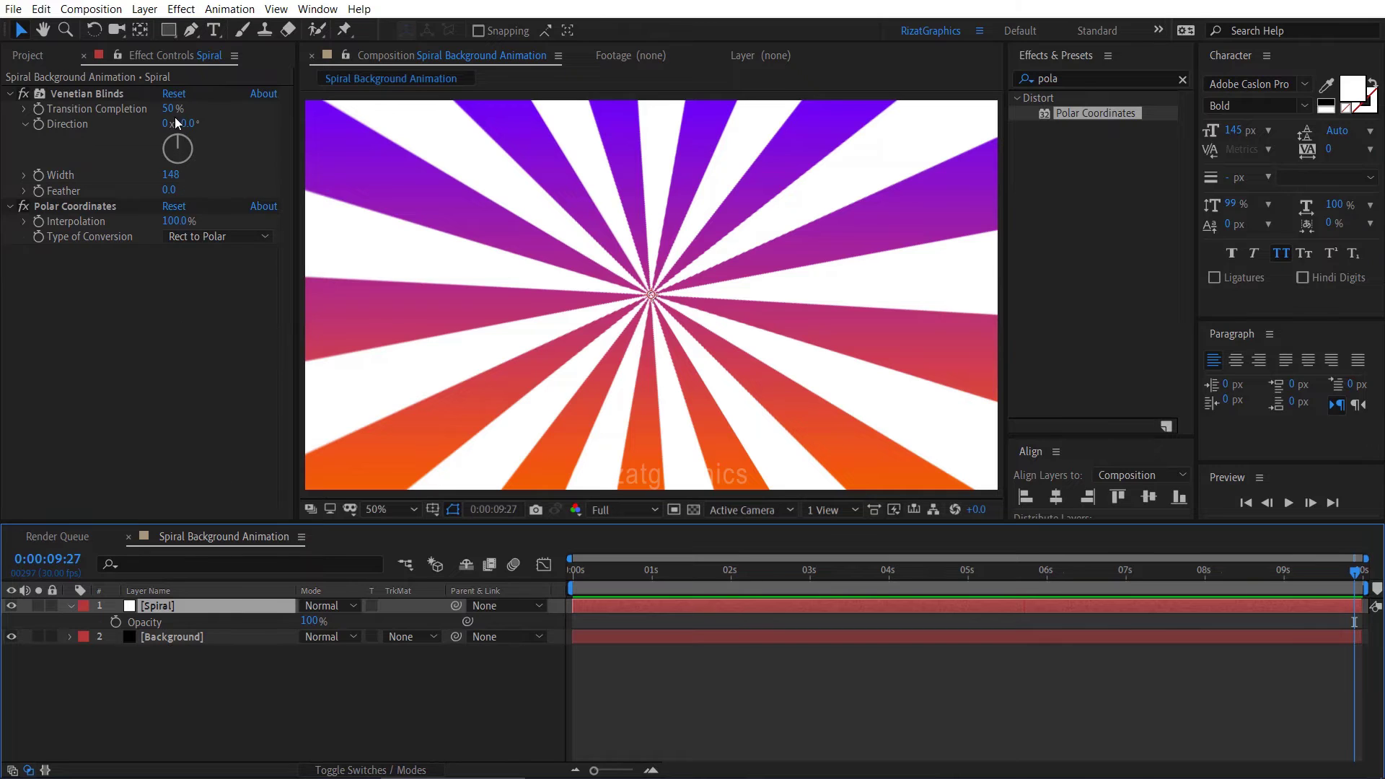
pyautogui.moveTo(173, 113); pyautogui.dragTo(205, 107)
pyautogui.hotkey('ctrl', 'z')
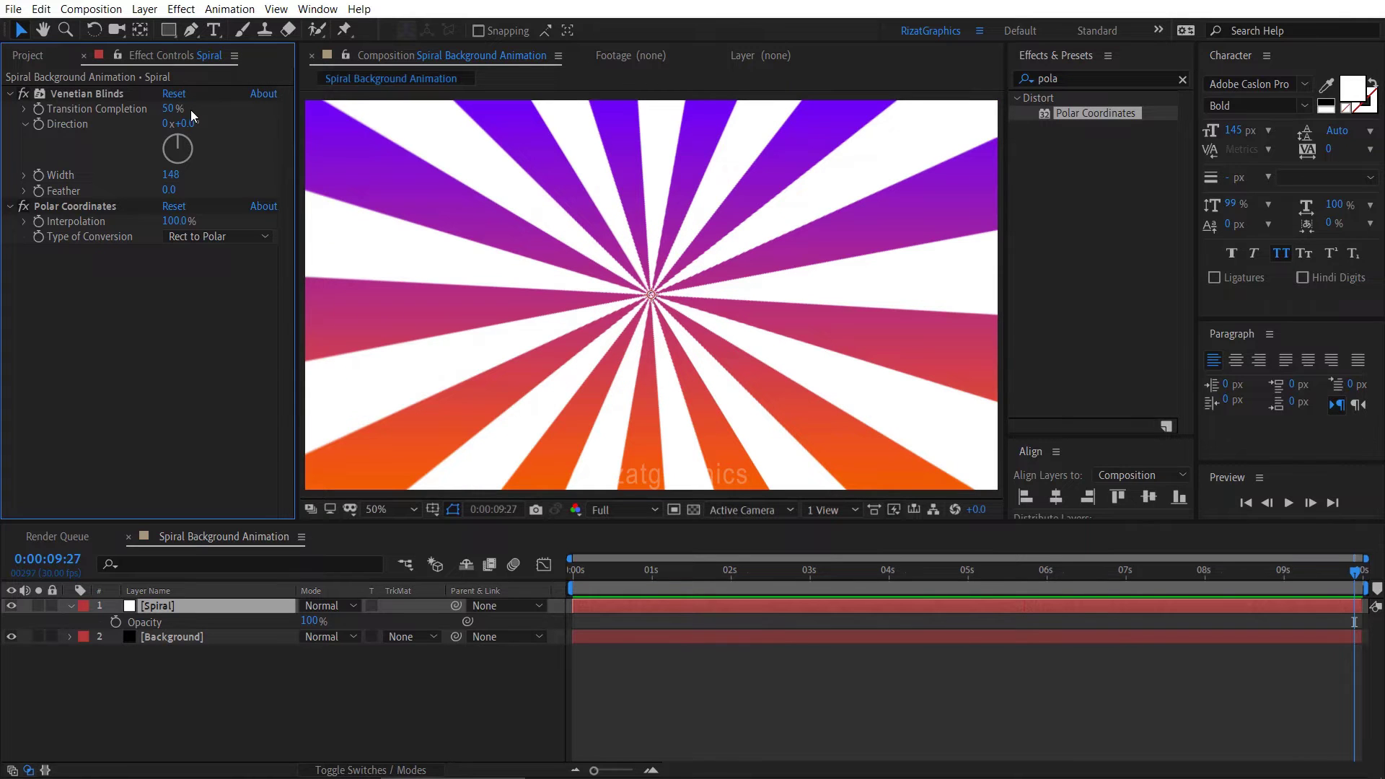
# Step: Duplicate the comp and open the copy, Spiral Background Animation 2
pyautogui.click(29, 55)
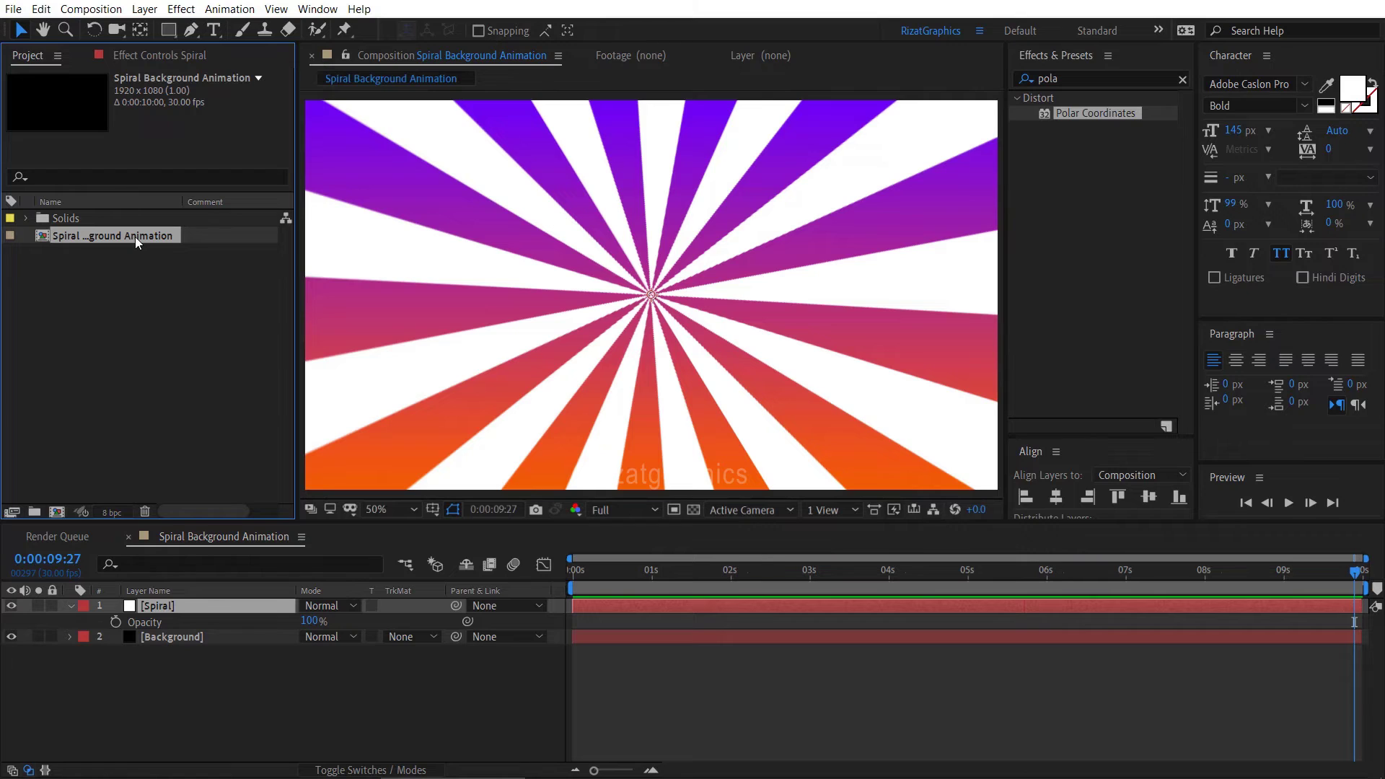
pyautogui.hotkey('ctrl', 'd')
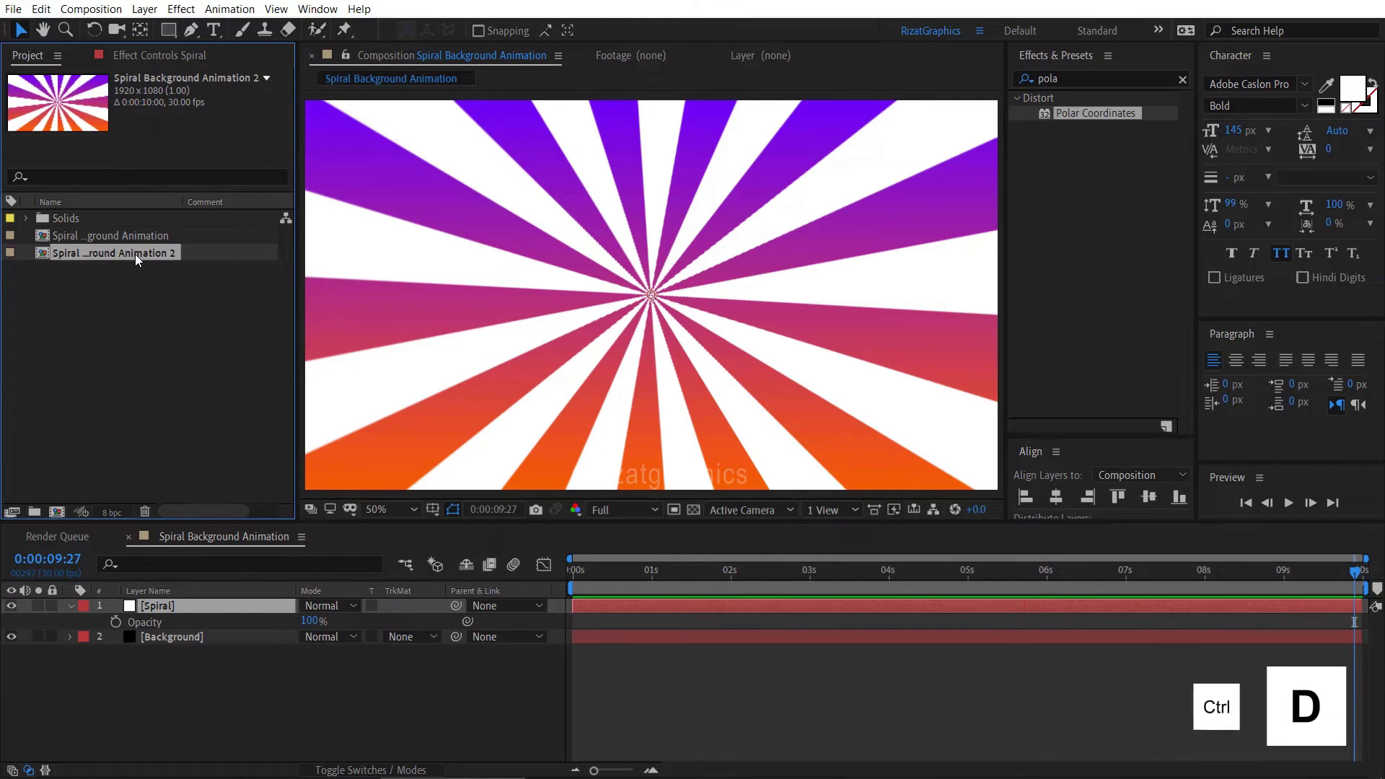
pyautogui.doubleClick(136, 254)
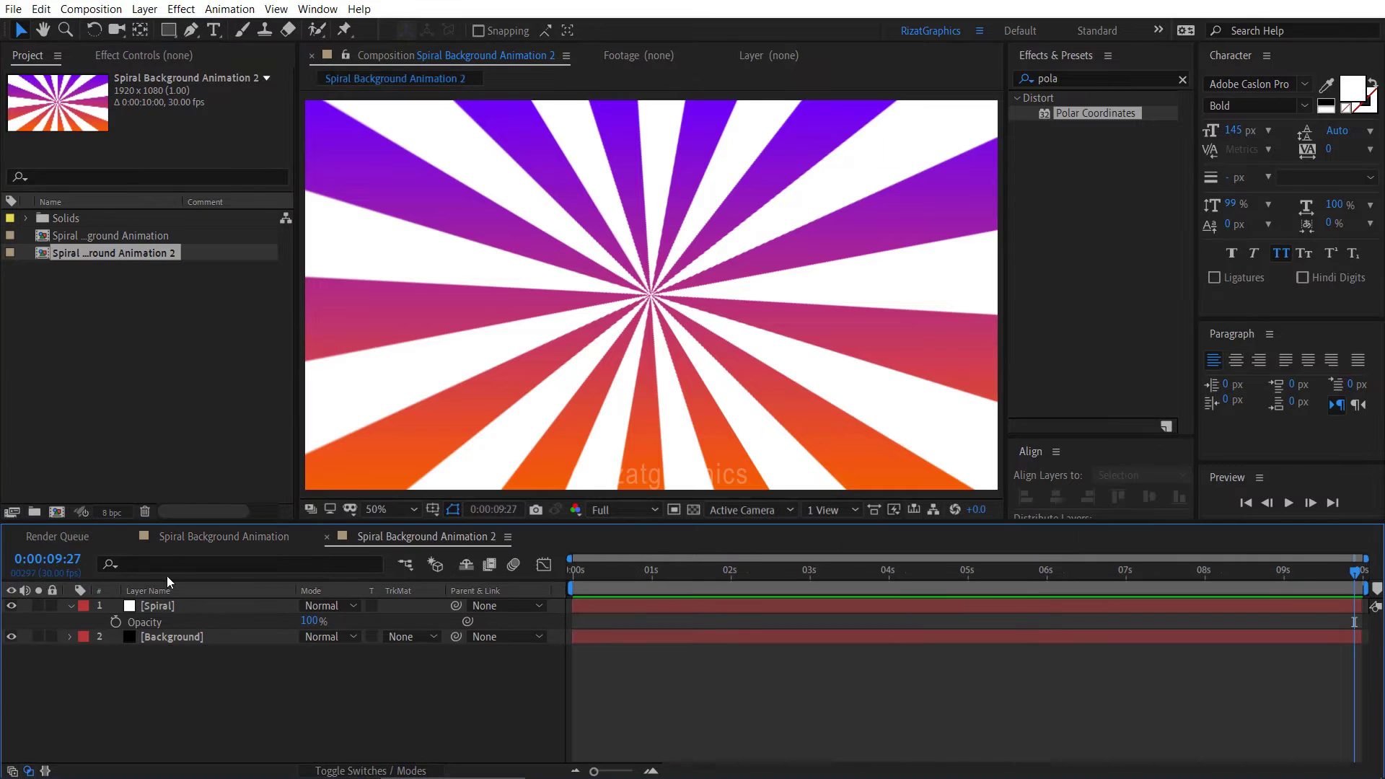
# Step: Turn off the Background layer's Gradient Ramp, leaving black and white rays
pyautogui.click(172, 638)
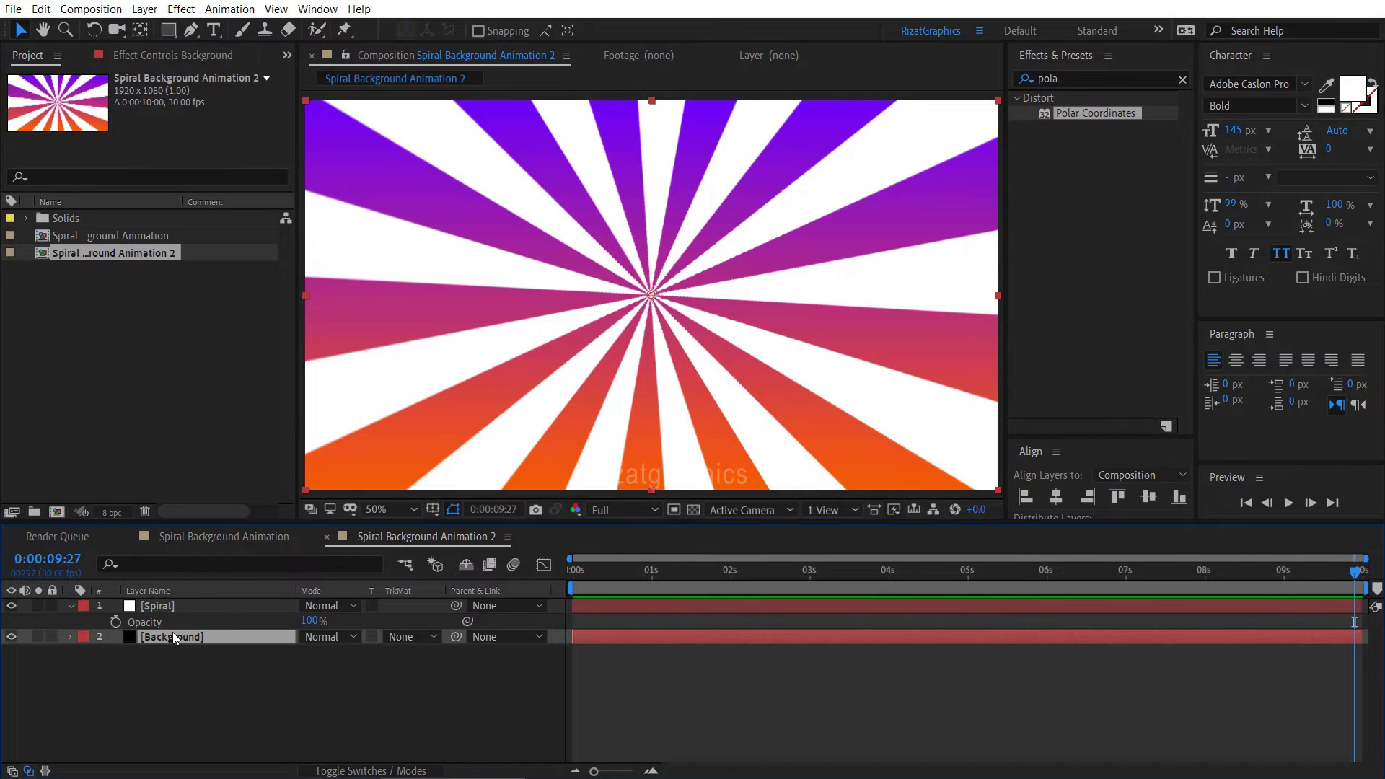
pyautogui.click(132, 57)
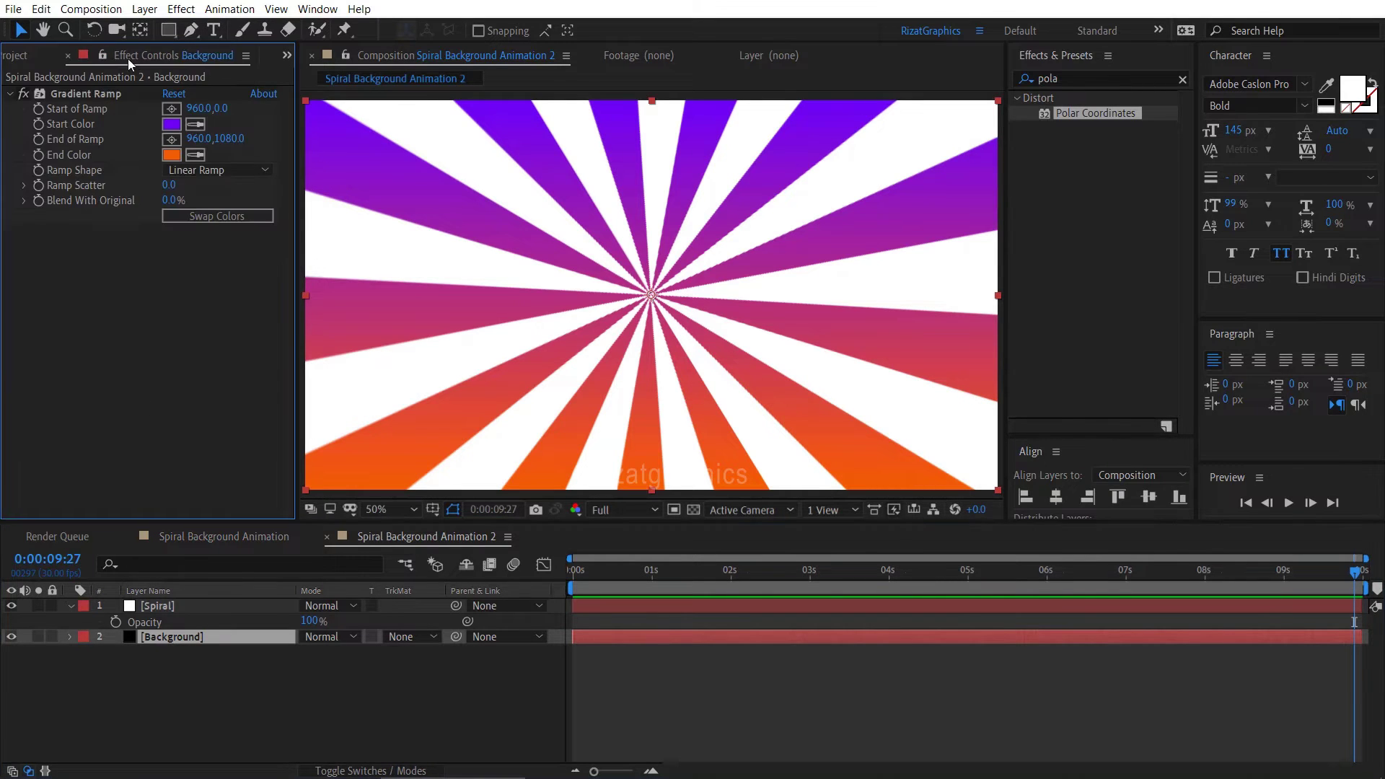
pyautogui.click(21, 95)
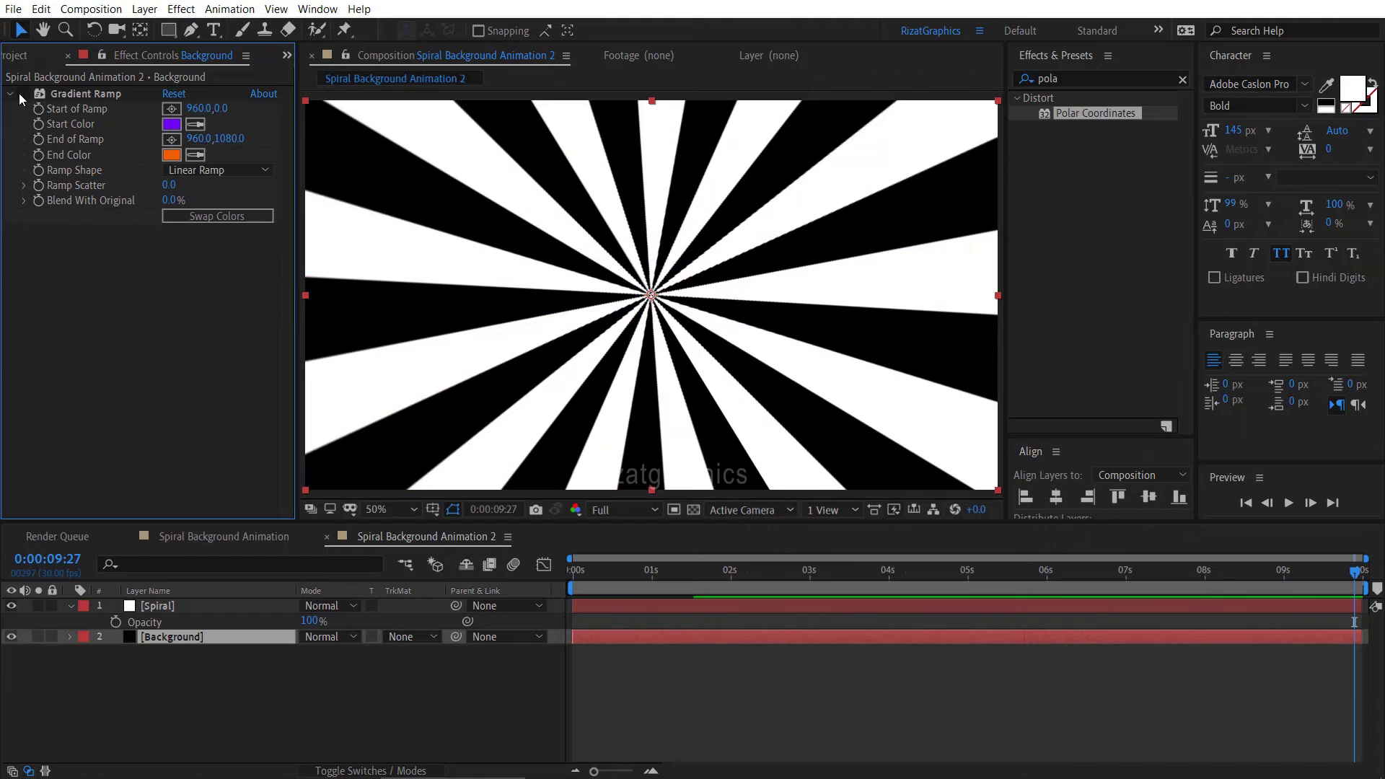
pyautogui.click(205, 605)
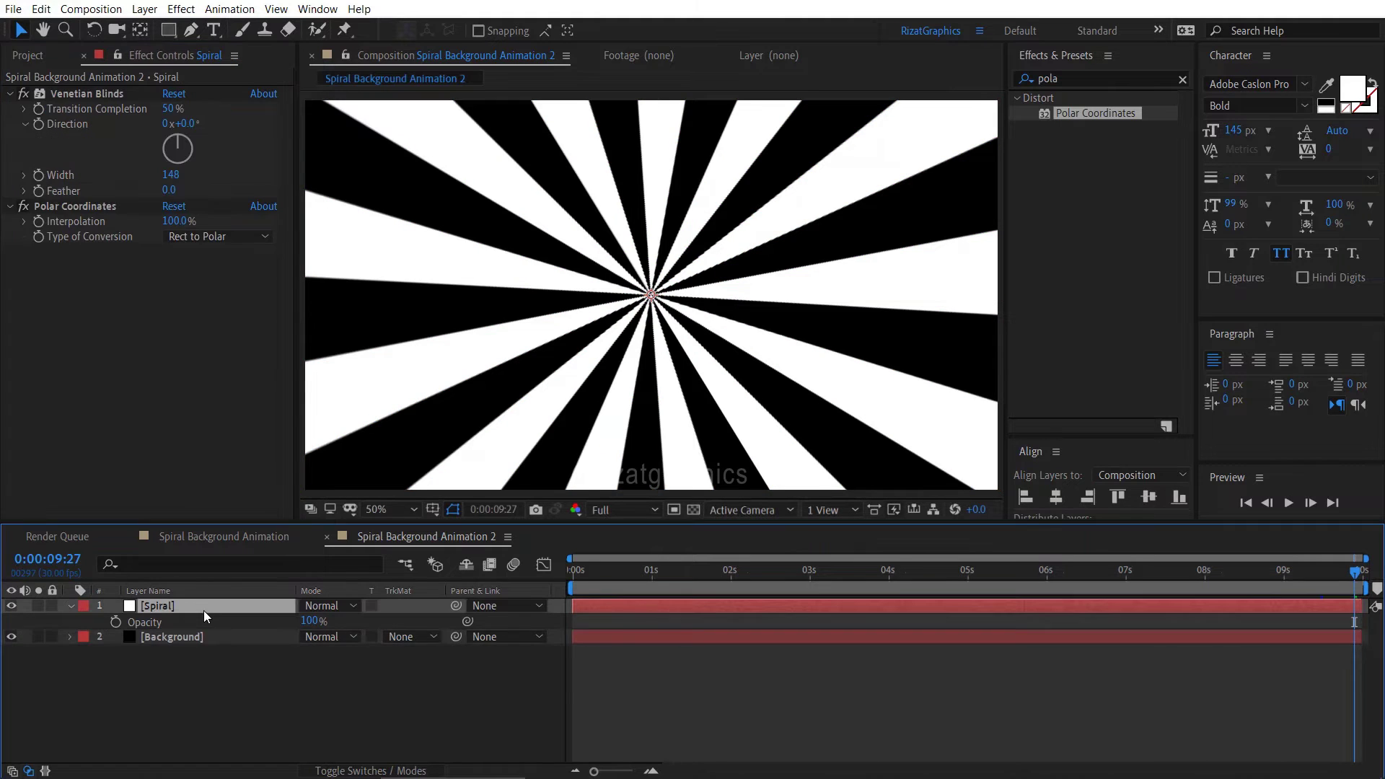
# Step: Apply a Twirl effect to the Spiral layer with an Angle of -90°
pyautogui.click(1126, 79)
pyautogui.write('t')
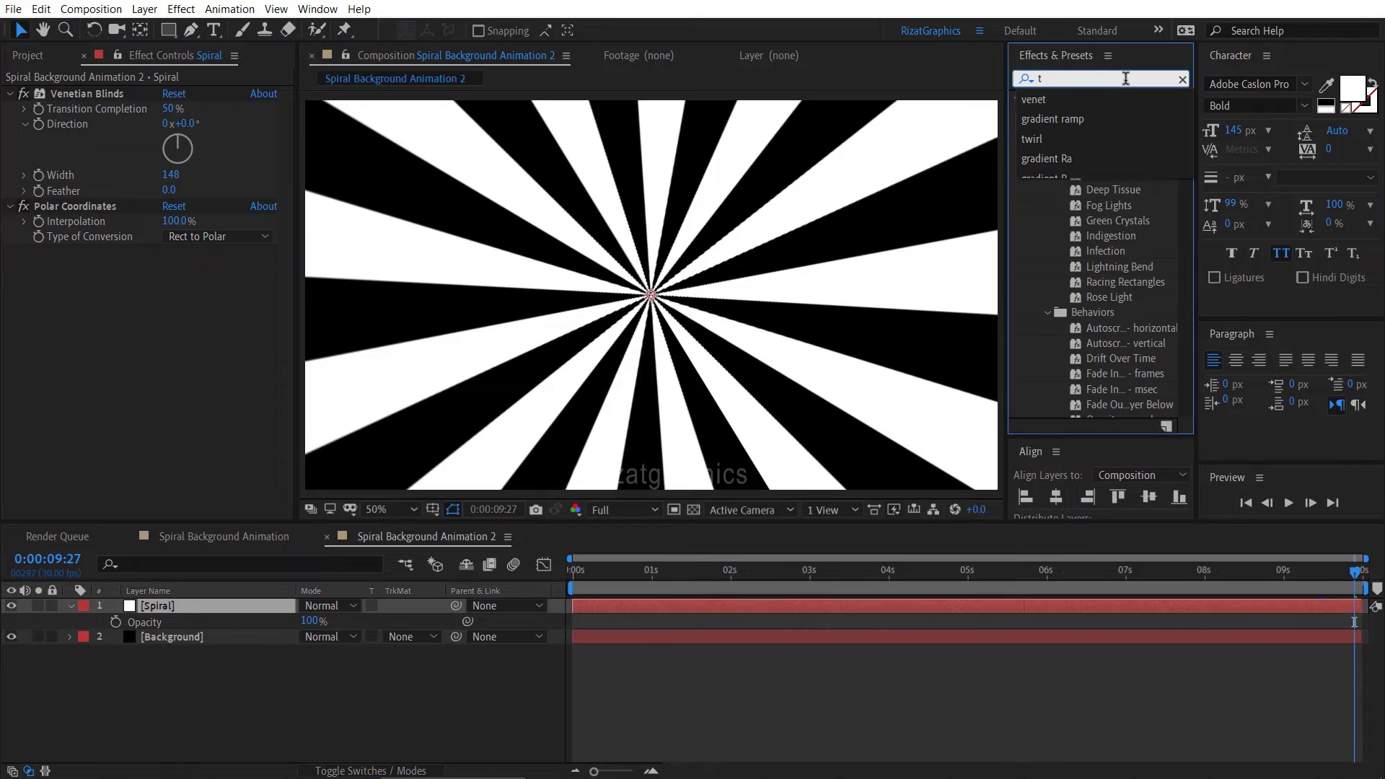
pyautogui.write('wirl')
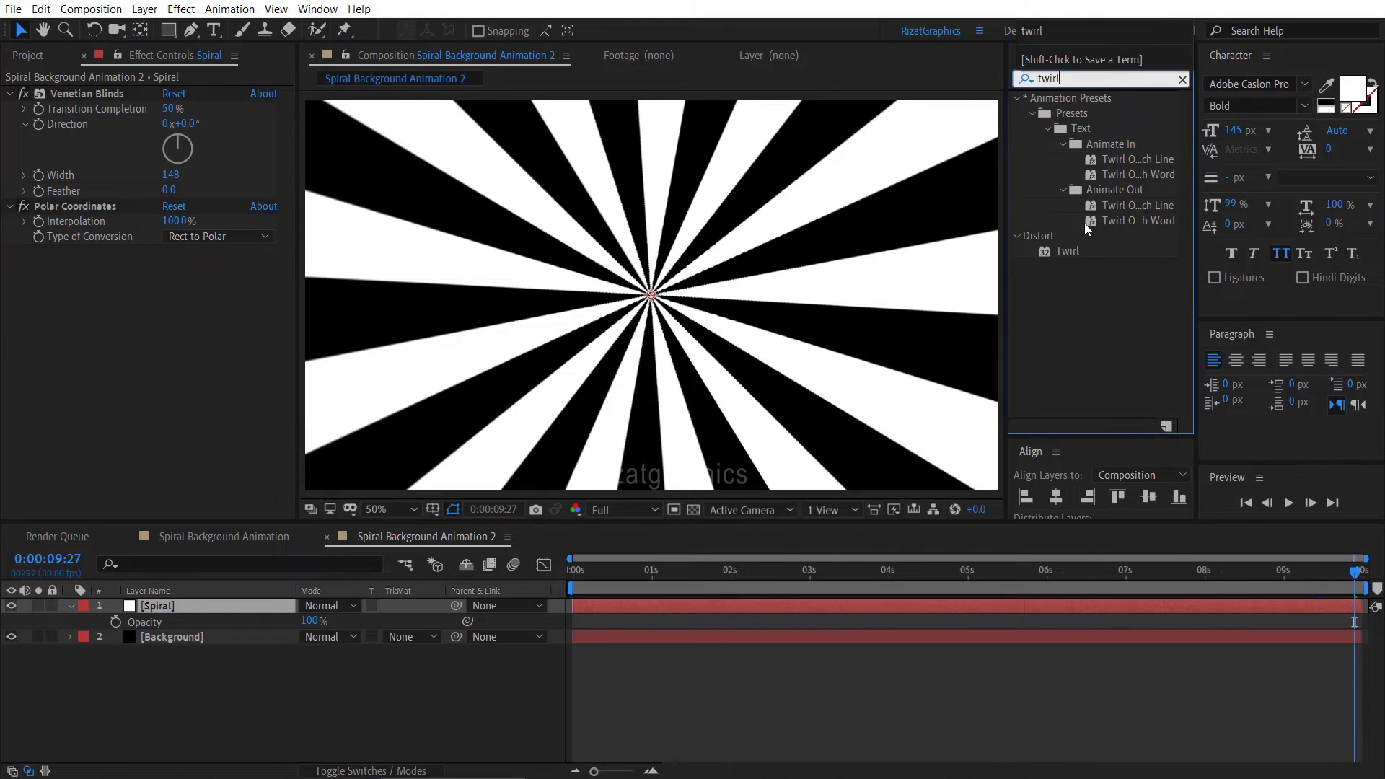
pyautogui.moveTo(1067, 251); pyautogui.dragTo(671, 316)
pyautogui.click(184, 267)
pyautogui.write('-9')
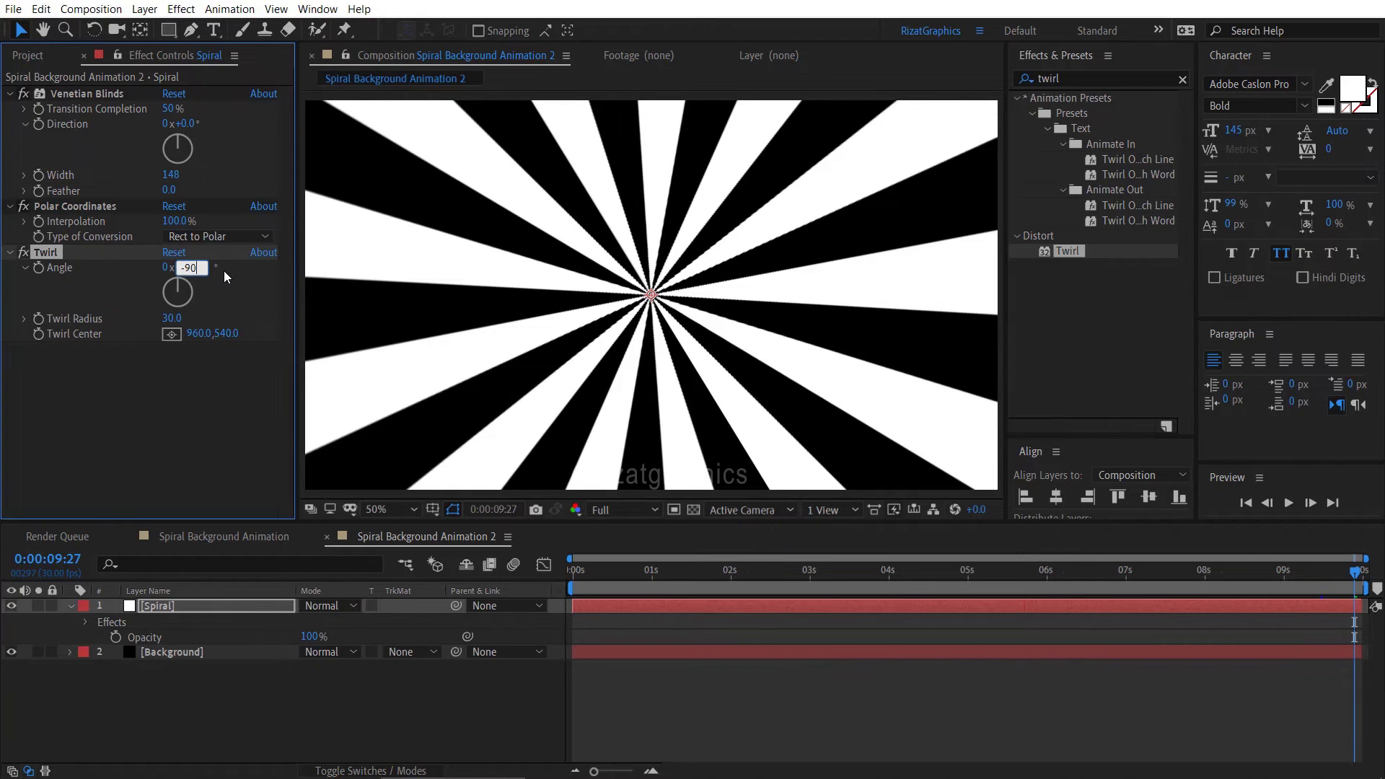
pyautogui.write('0')
pyautogui.press('Return')
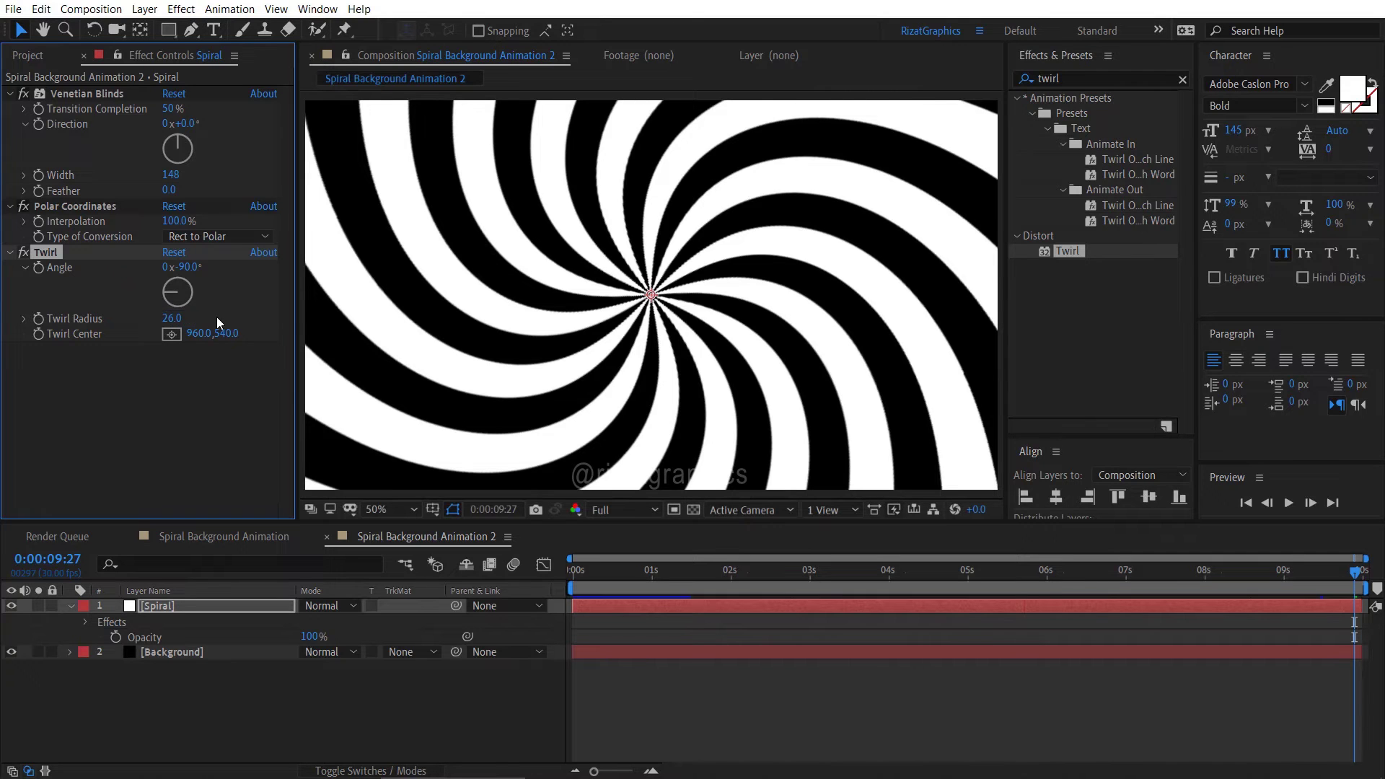
# Step: Move the playhead to 0:00:00:00 and play Spiral Background Animation 2
pyautogui.moveTo(587, 583); pyautogui.dragTo(543, 582)
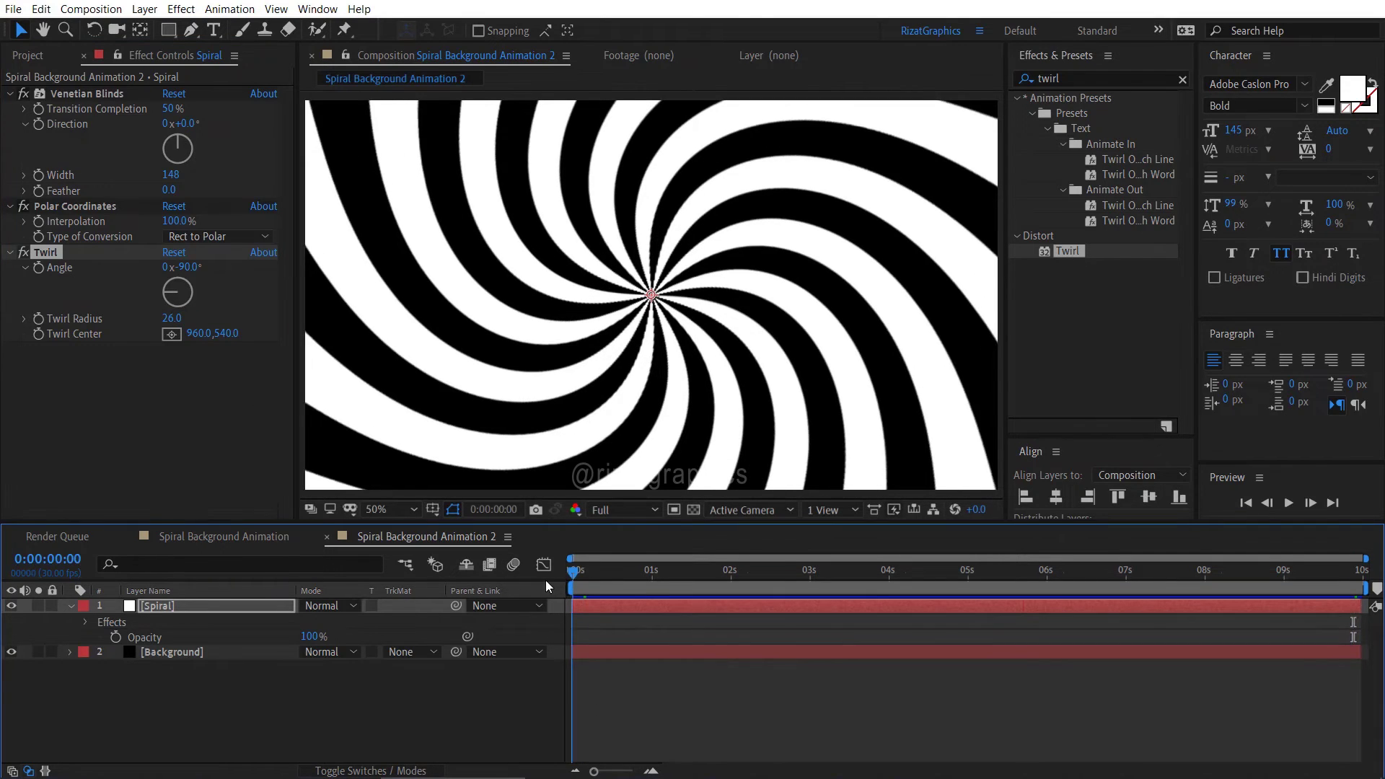
pyautogui.click(1288, 502)
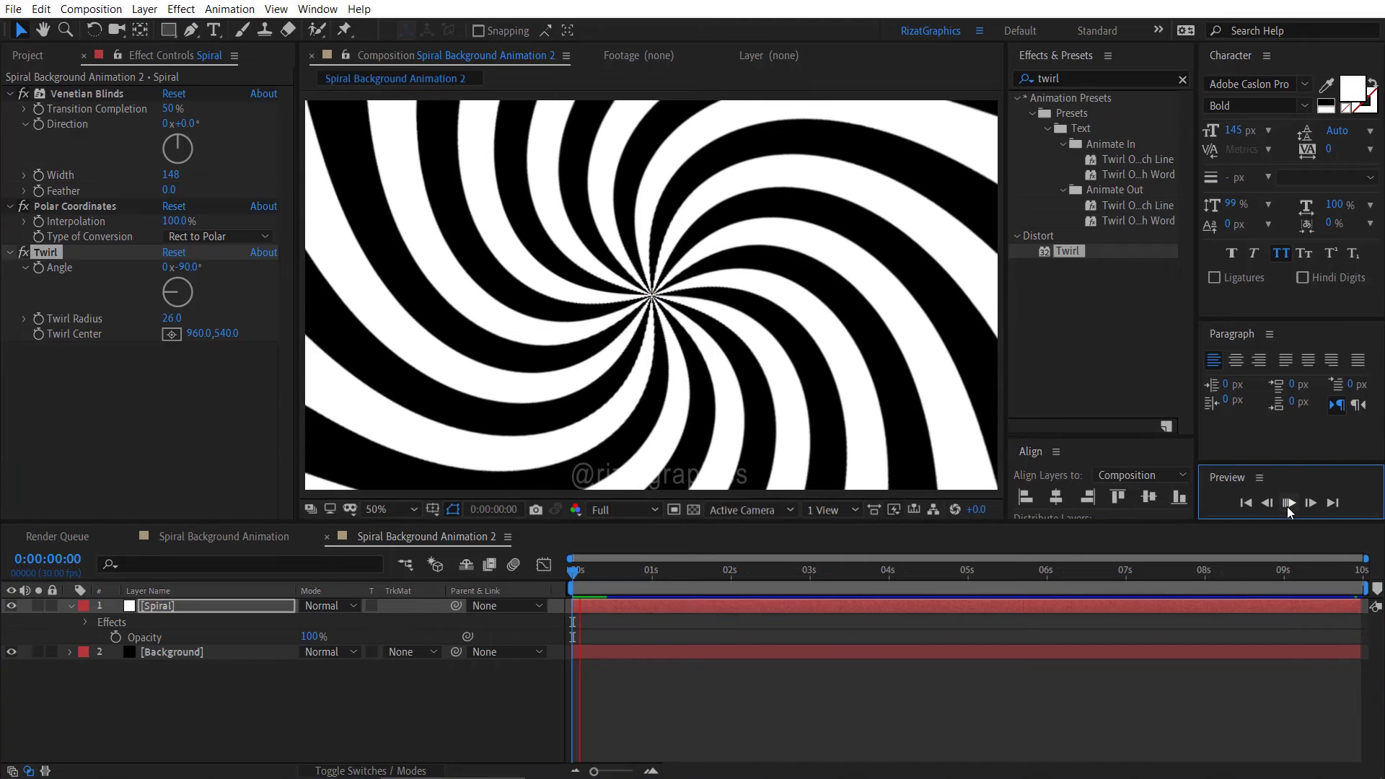